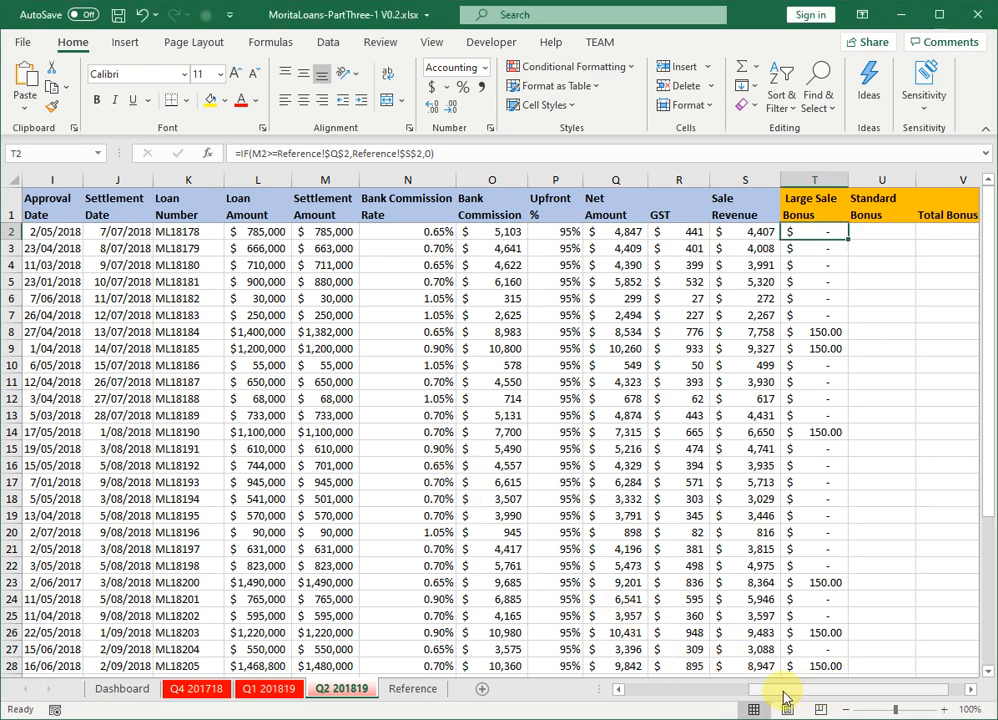
# Step: Examine the Loan Type column on the Q2 201819 sheet and the loan type commission table on the Reference sheet
pyautogui.moveTo(760, 697); pyautogui.dragTo(700, 691)
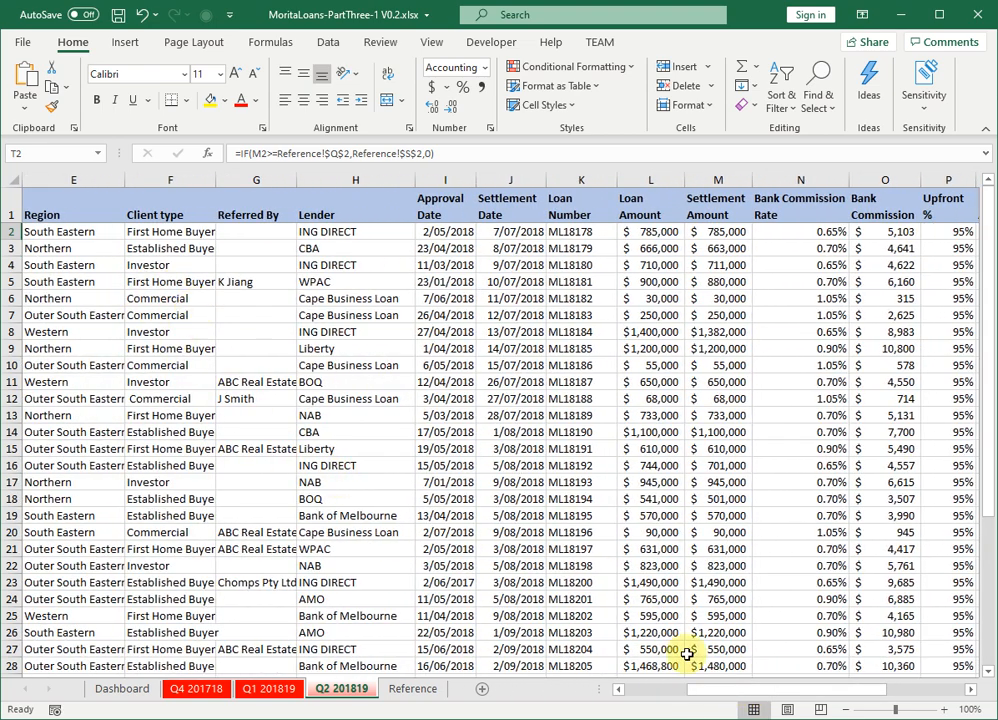
pyautogui.moveTo(727, 699); pyautogui.dragTo(682, 700)
pyautogui.click(150, 179)
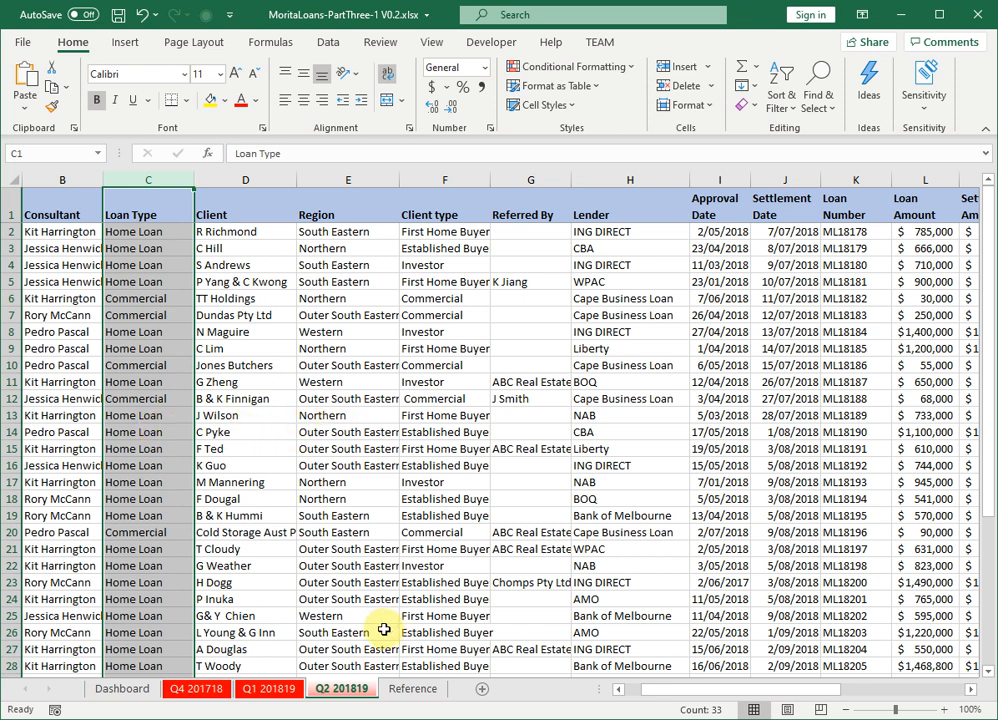
pyautogui.click(413, 690)
pyautogui.moveTo(757, 693); pyautogui.dragTo(633, 698)
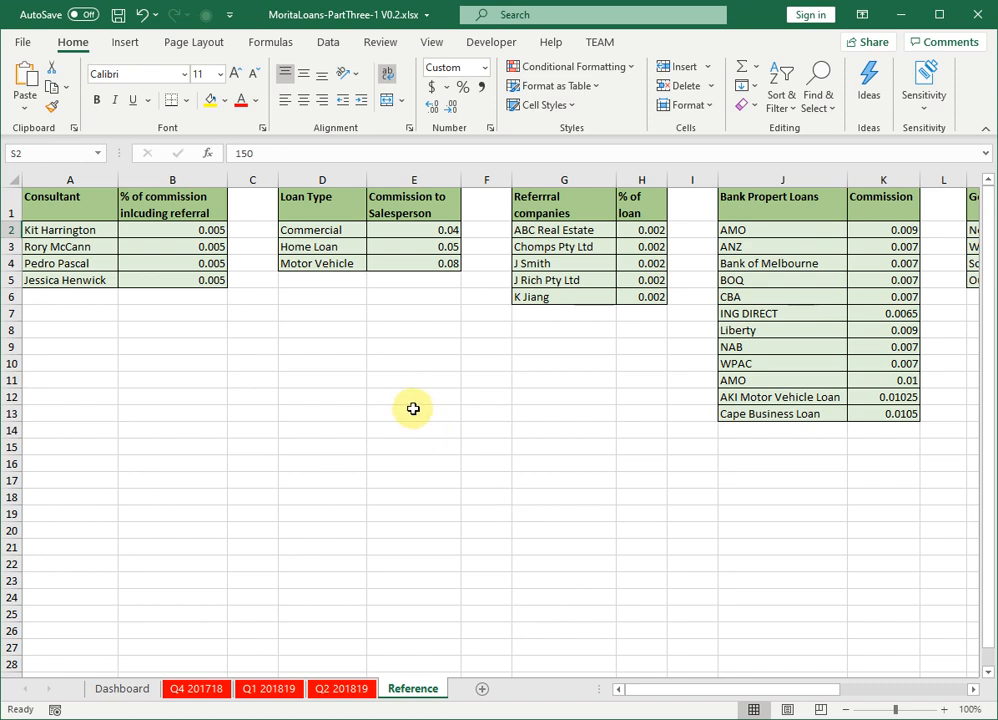
pyautogui.click(327, 200)
pyautogui.moveTo(303, 209); pyautogui.dragTo(394, 261)
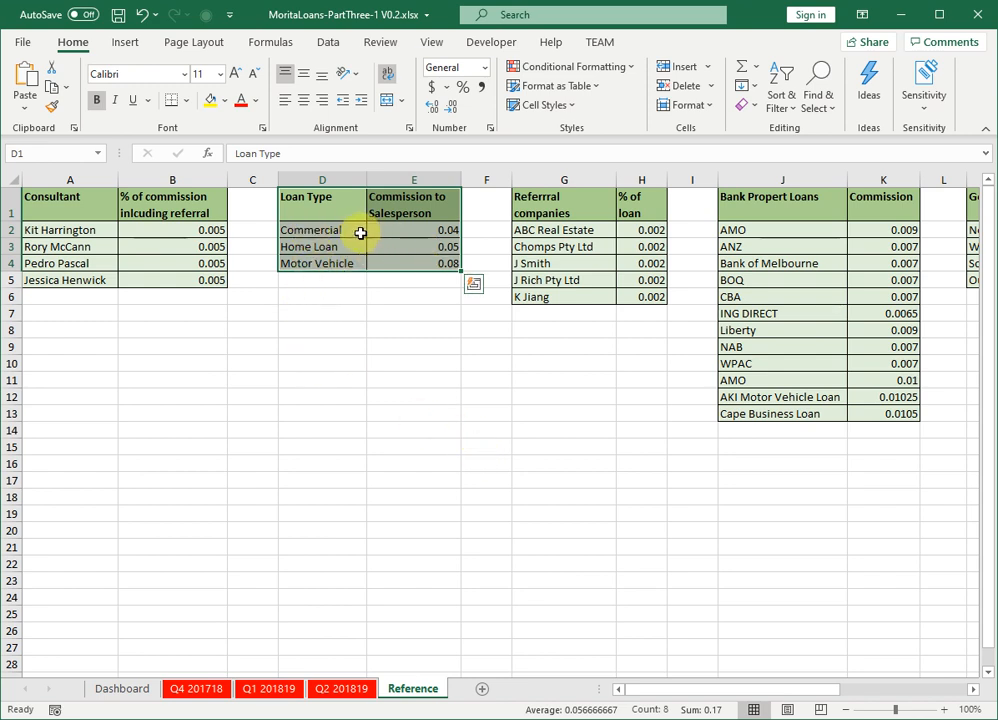
pyautogui.click(325, 176)
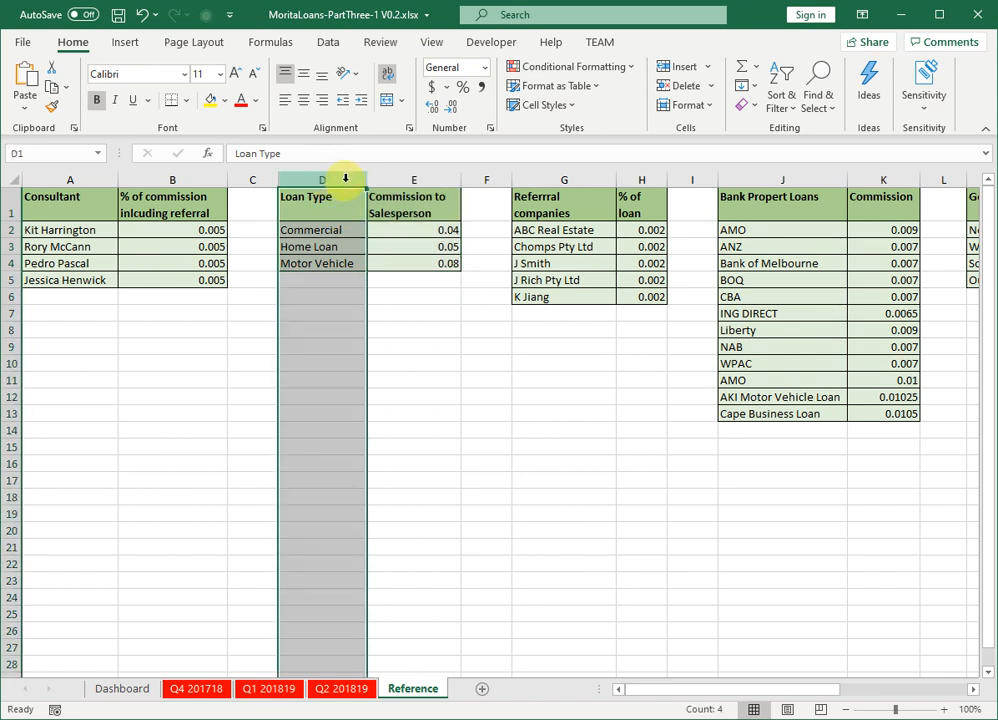
pyautogui.click(408, 178)
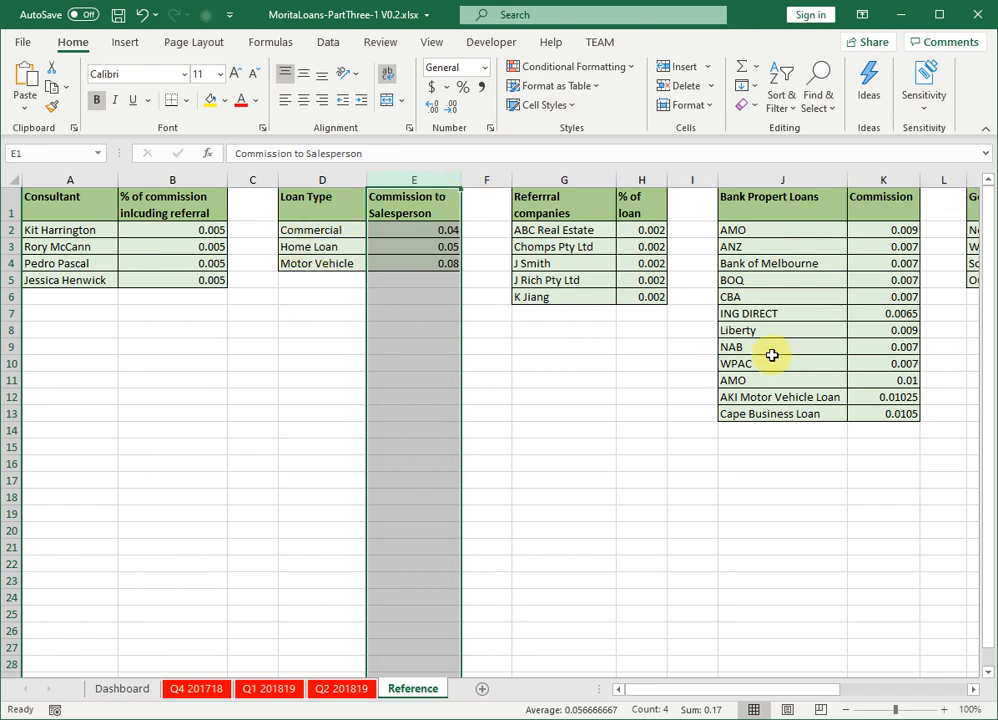
pyautogui.click(311, 232)
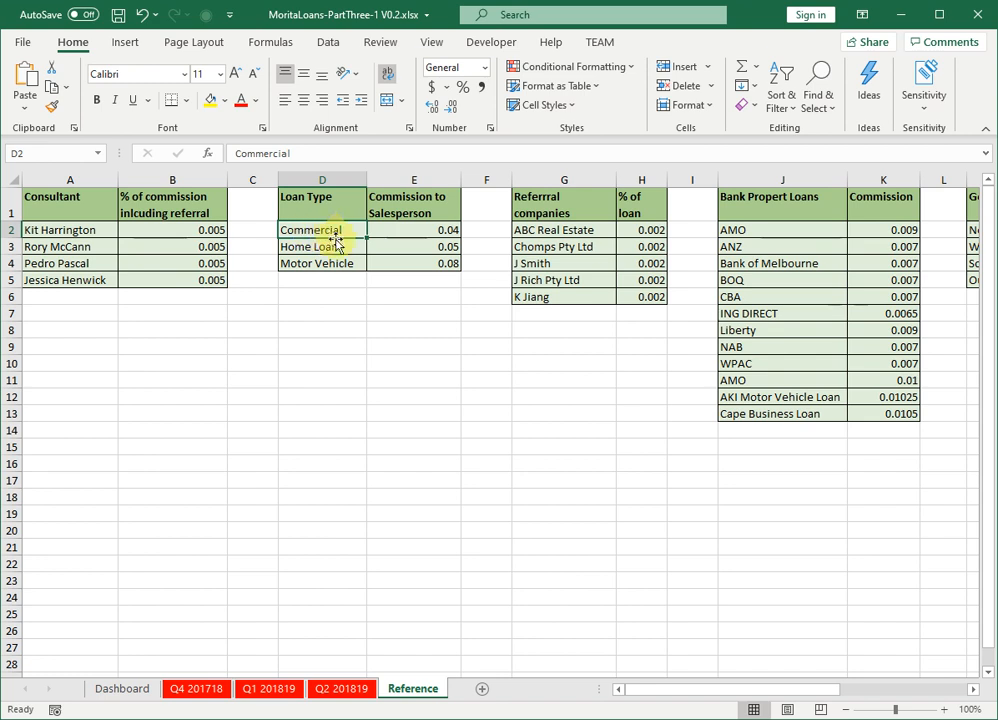
pyautogui.moveTo(323, 233); pyautogui.dragTo(394, 261)
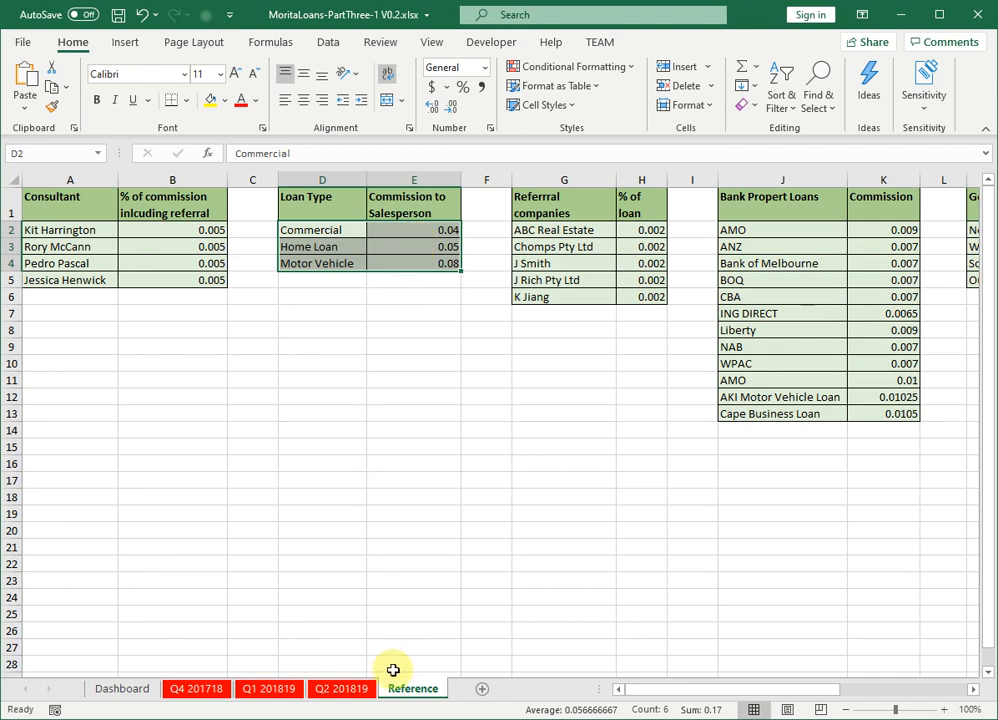
# Step: Insert a VLOOKUP function in the first Standard Bonus cell, U2, on the Q2 201819 sheet
pyautogui.click(336, 689)
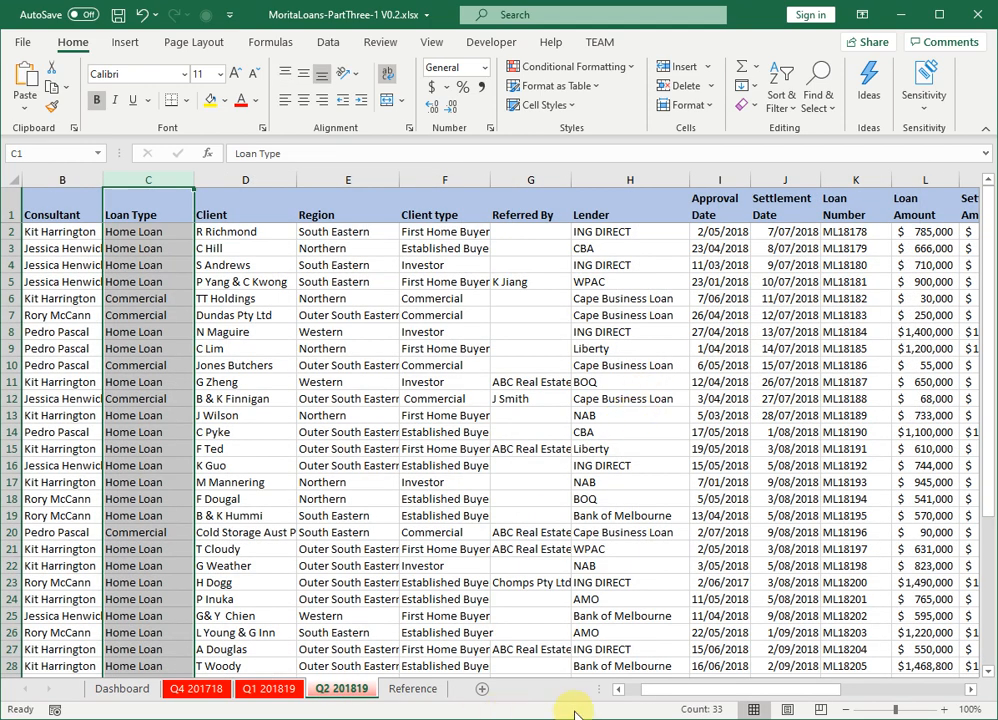
pyautogui.moveTo(662, 690); pyautogui.dragTo(797, 690)
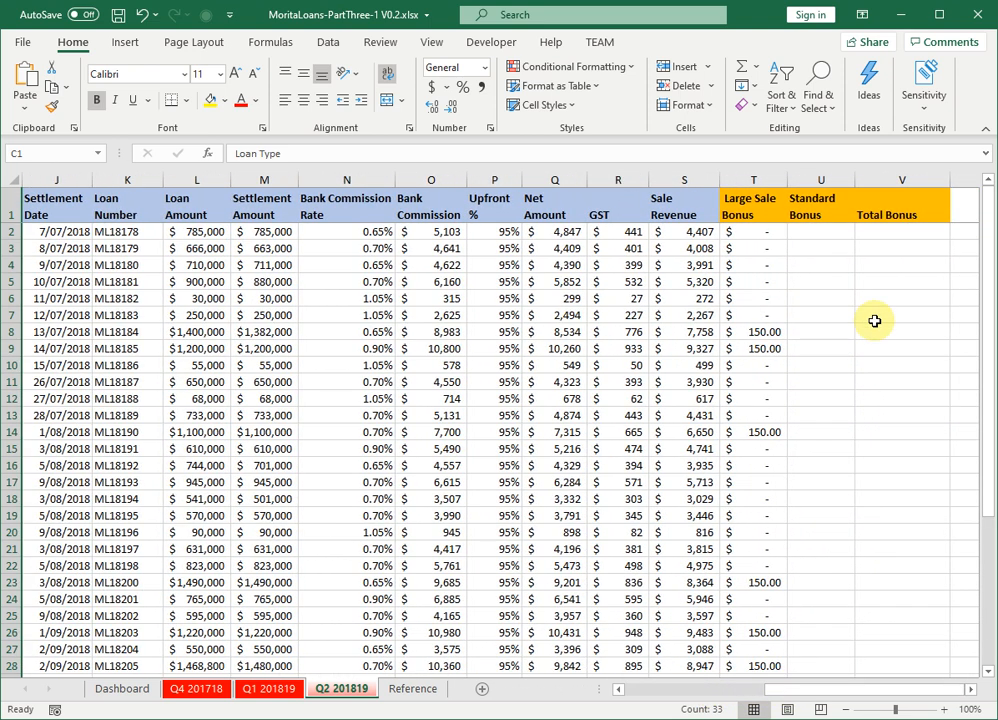
pyautogui.click(816, 234)
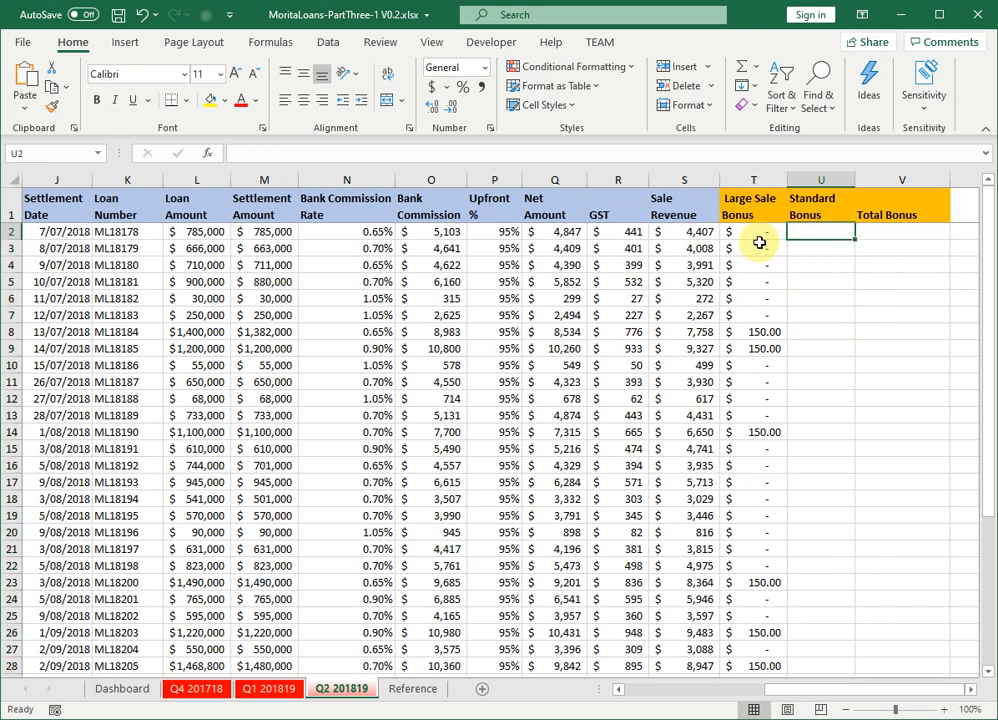
pyautogui.click(207, 155)
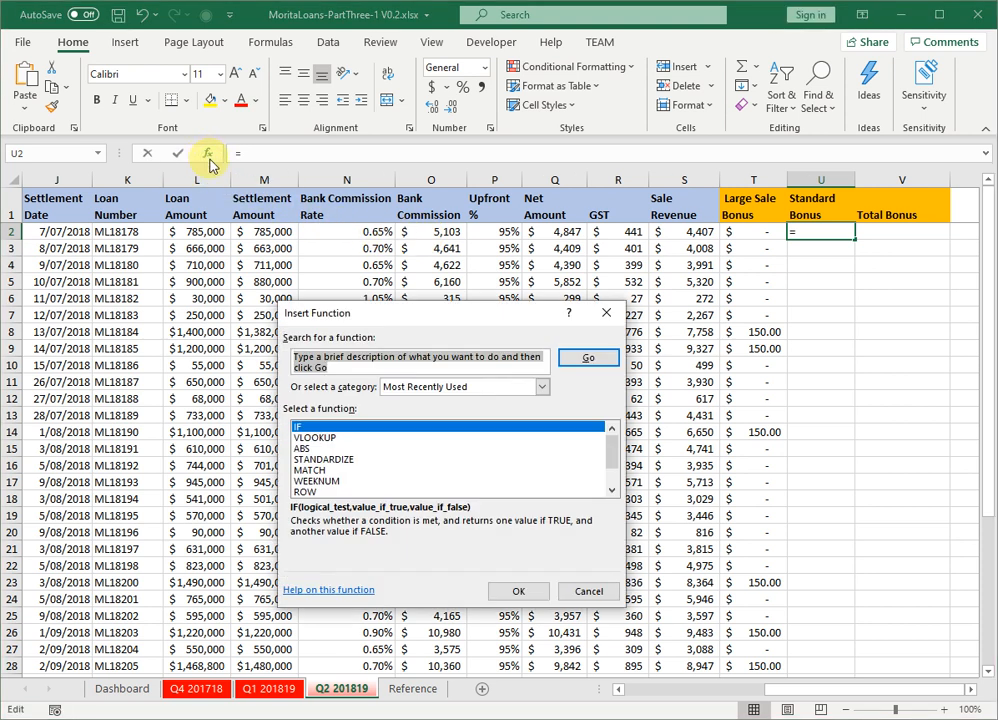
pyautogui.write('vlookup')
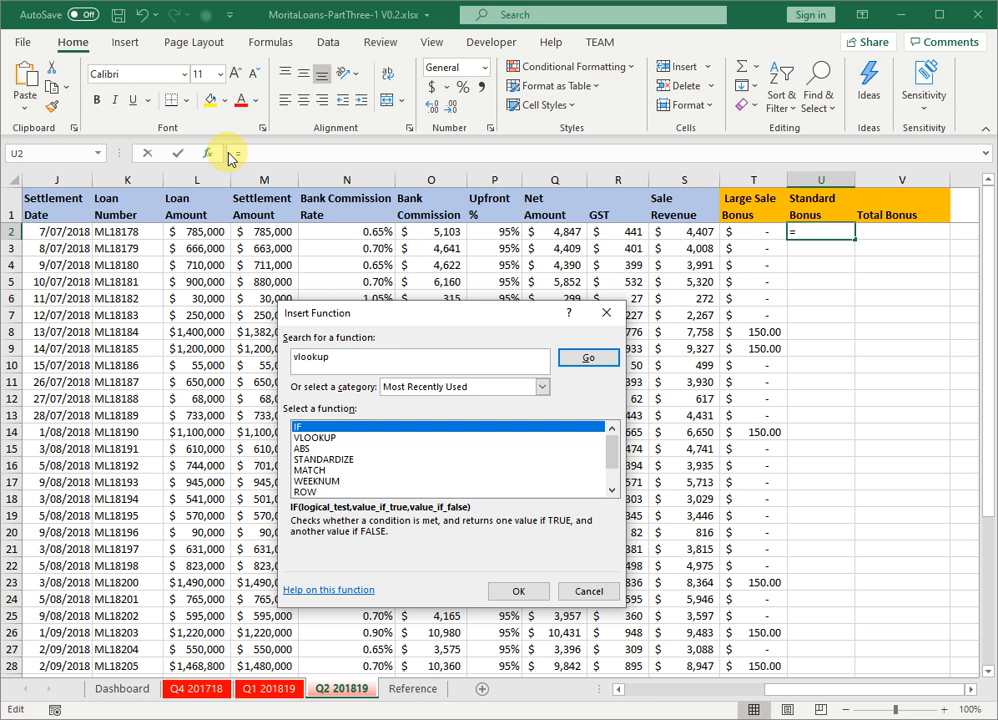
pyautogui.click(586, 358)
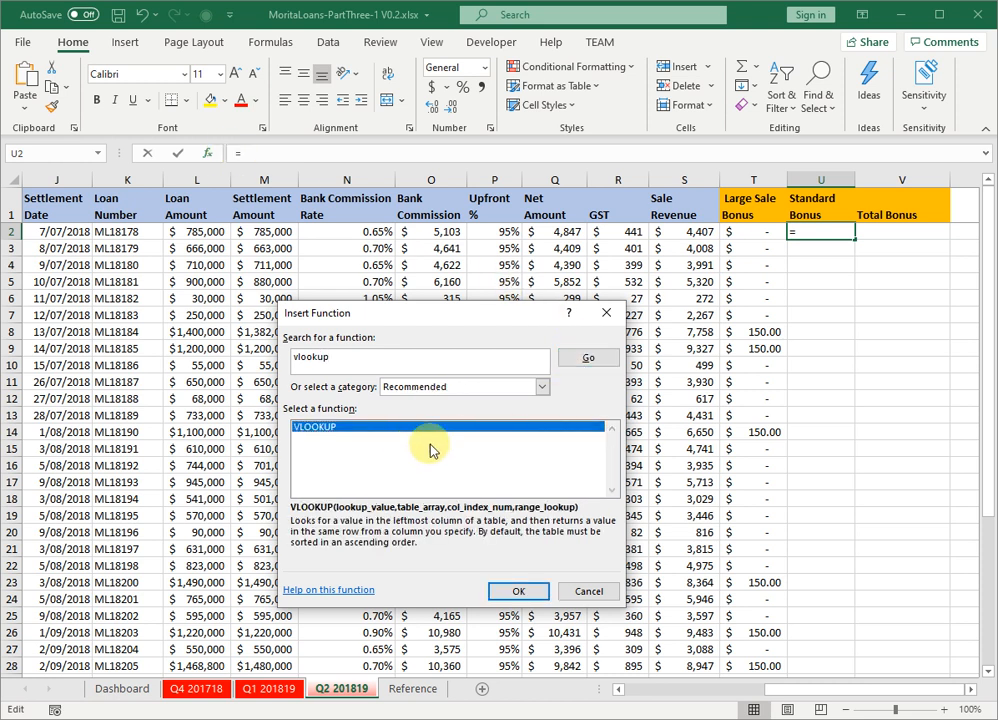
pyautogui.doubleClick(381, 431)
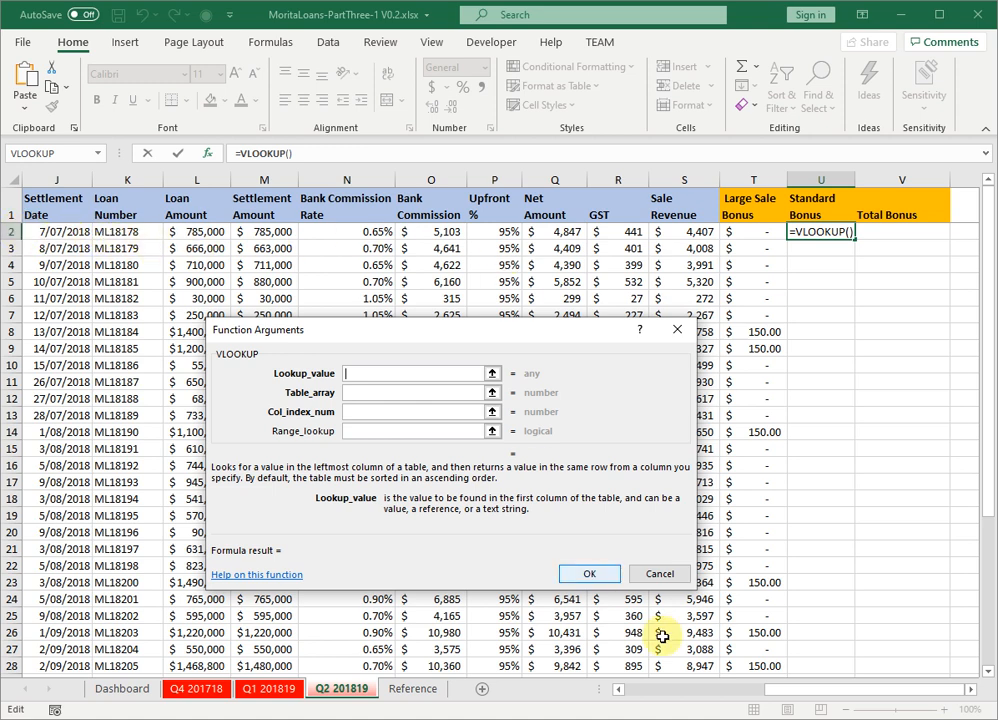
# Step: Set the VLOOKUP's lookup value to the first loan type cell, C2
pyautogui.moveTo(783, 693); pyautogui.dragTo(704, 698)
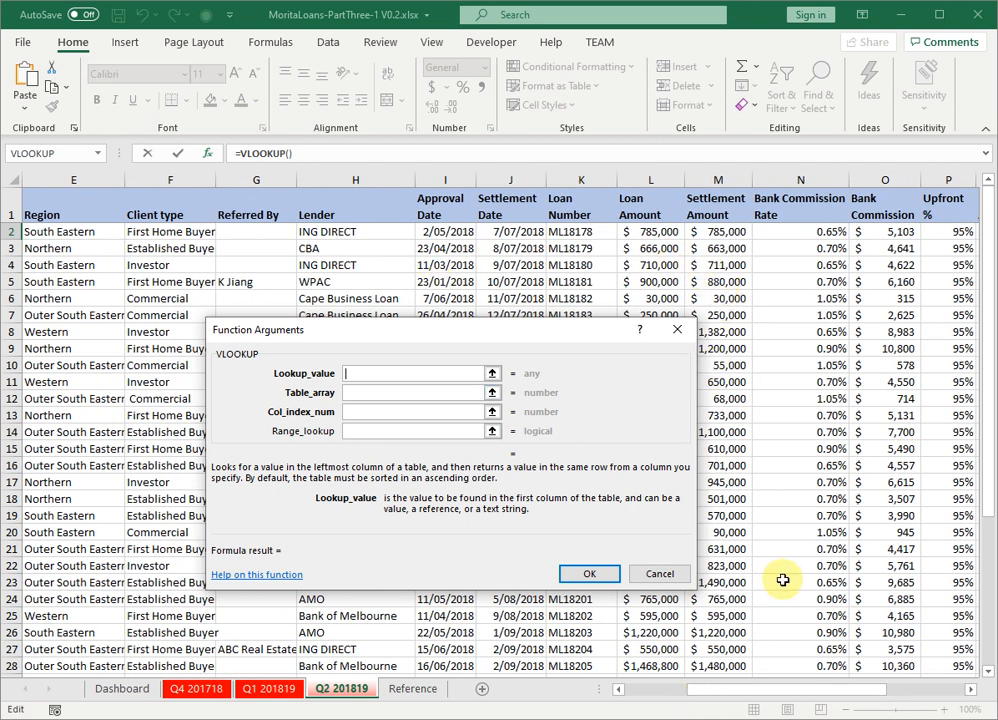
pyautogui.moveTo(712, 691); pyautogui.dragTo(660, 706)
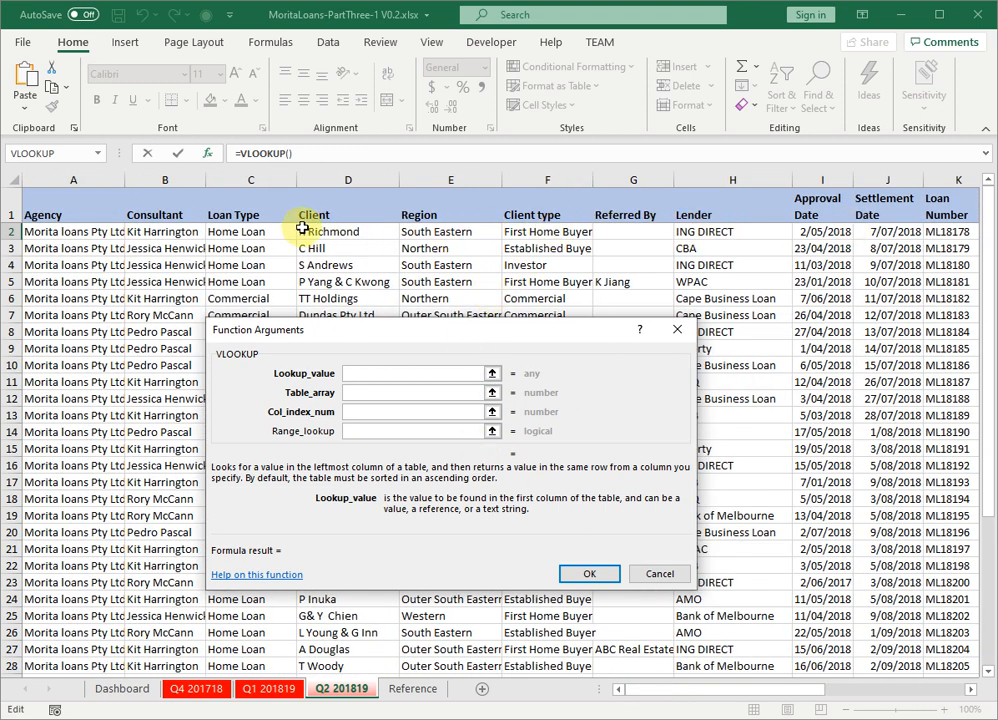
pyautogui.click(235, 232)
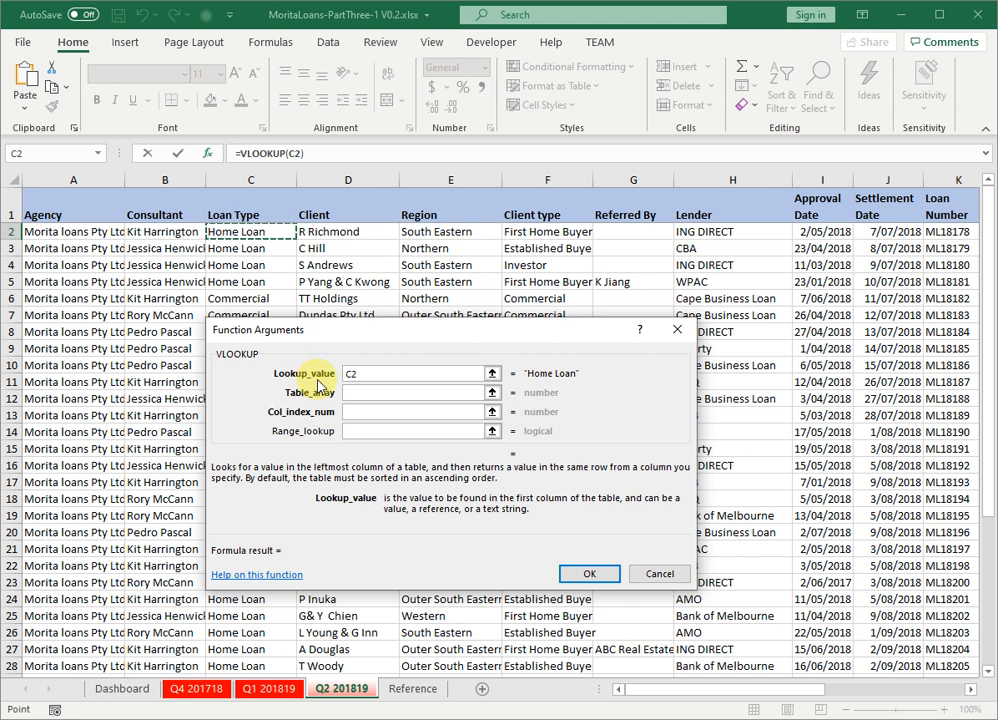
pyautogui.moveTo(246, 231); pyautogui.dragTo(238, 283)
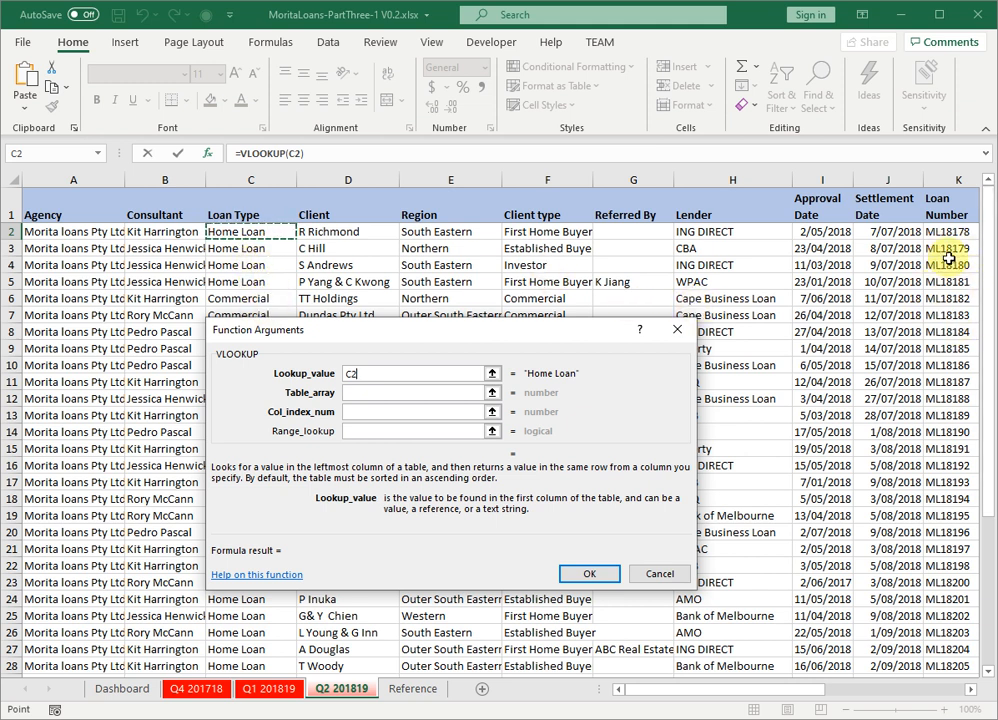
# Step: Set the VLOOKUP's table array to the loan type commission range on the Reference sheet as the absolute reference $D$2:$E$4
pyautogui.click(356, 392)
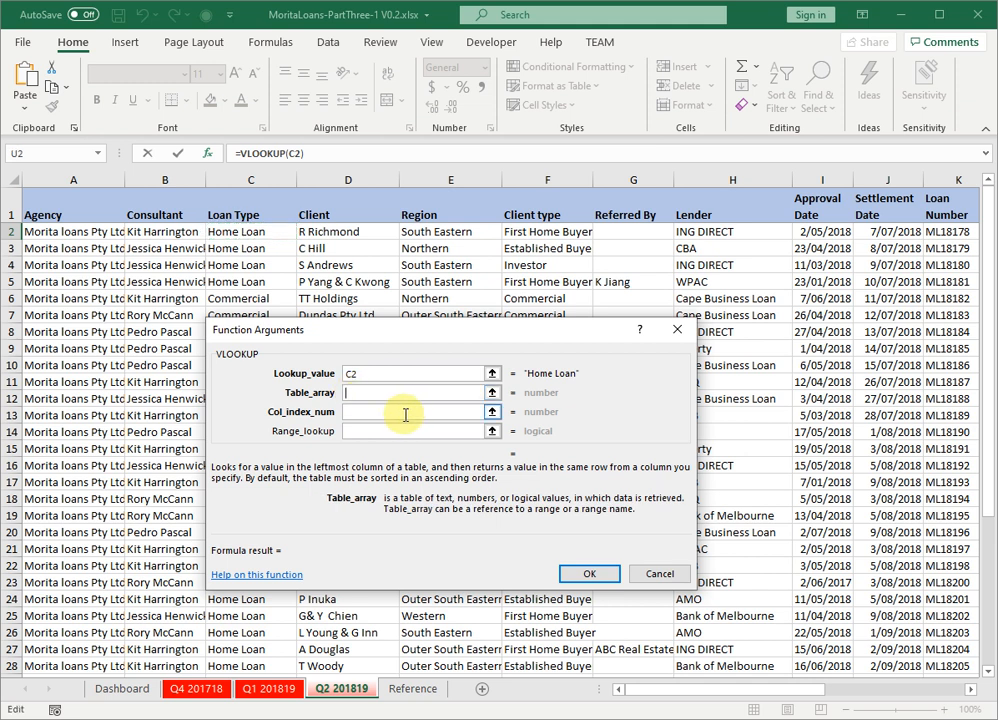
pyautogui.click(418, 688)
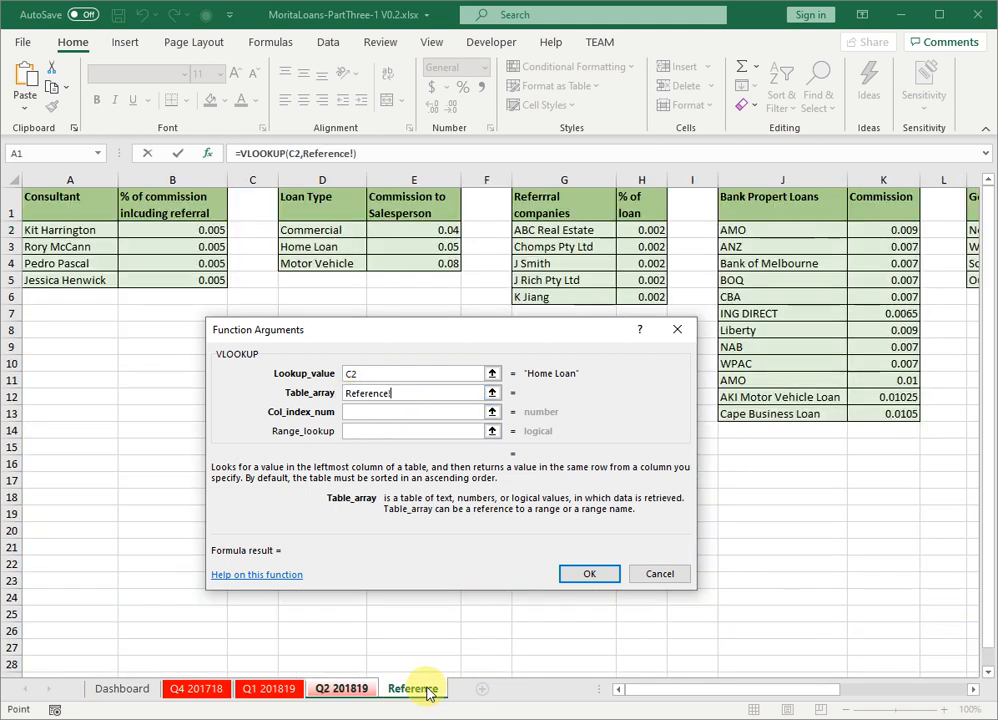
pyautogui.moveTo(310, 231); pyautogui.dragTo(414, 262)
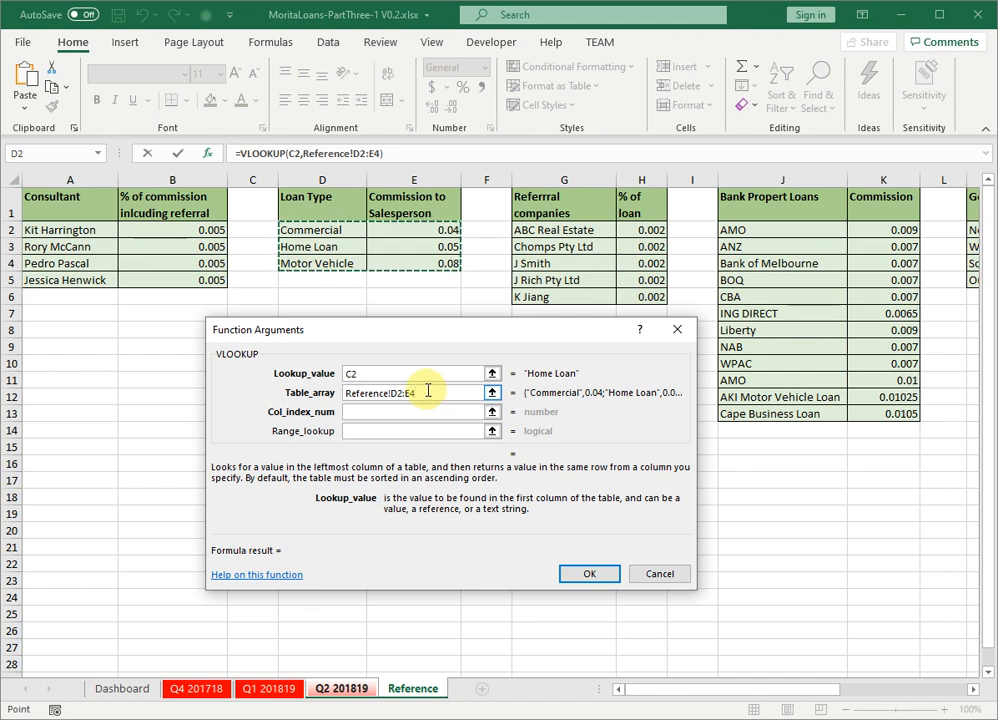
pyautogui.press('F4')
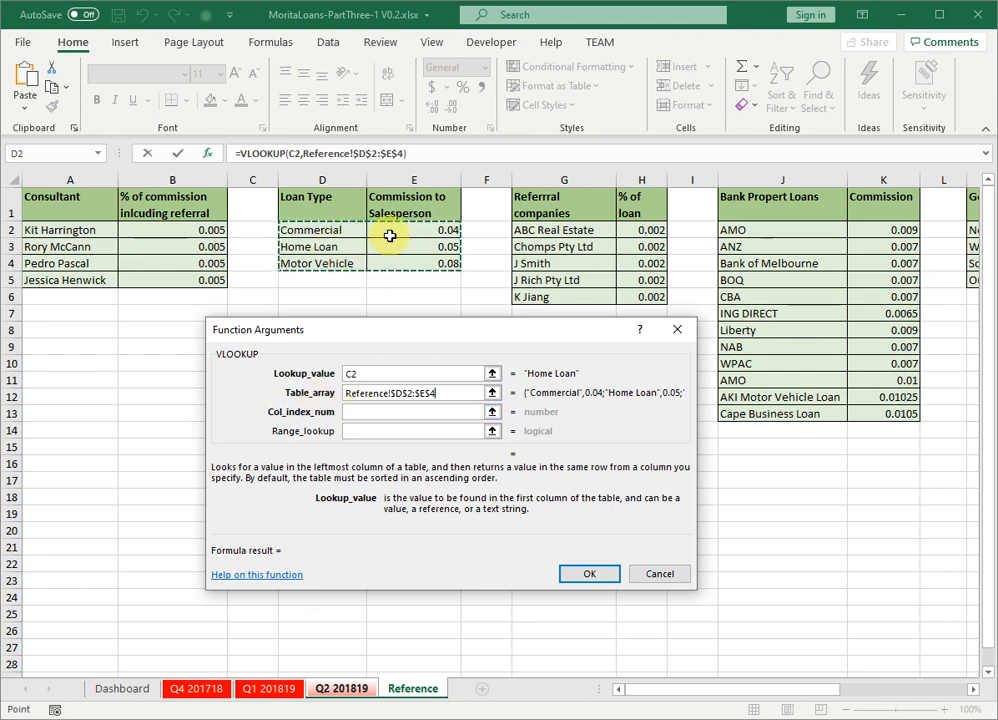
# Step: Complete the VLOOKUP with column index 2 and range lookup false, and fill it down the Standard Bonus column
pyautogui.click(372, 411)
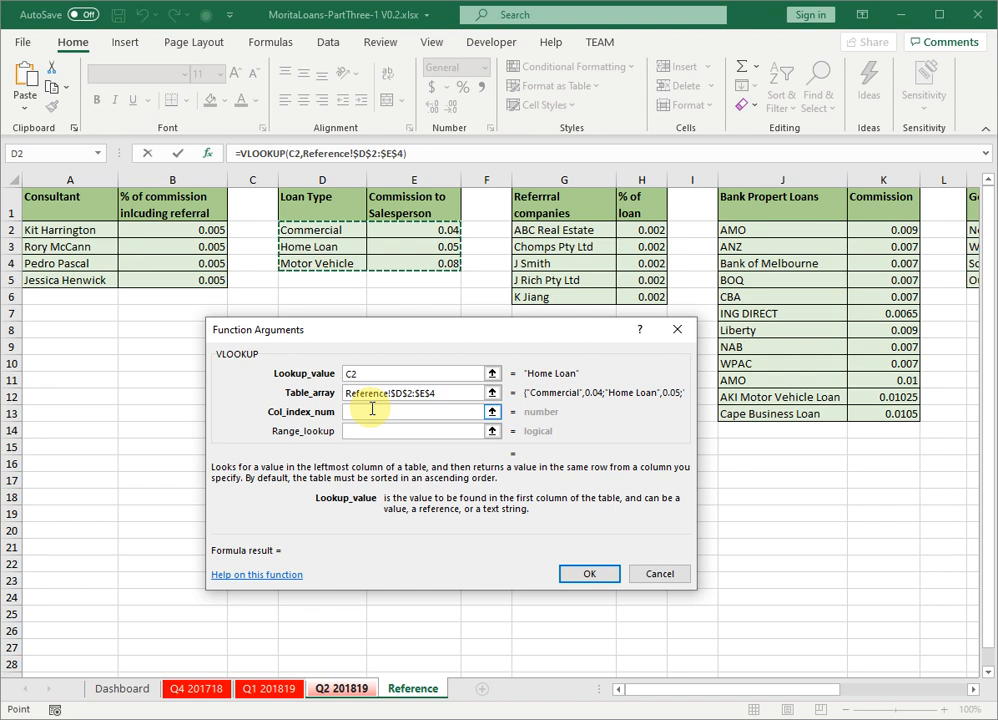
pyautogui.hotkey('ctrl', 'pageup')
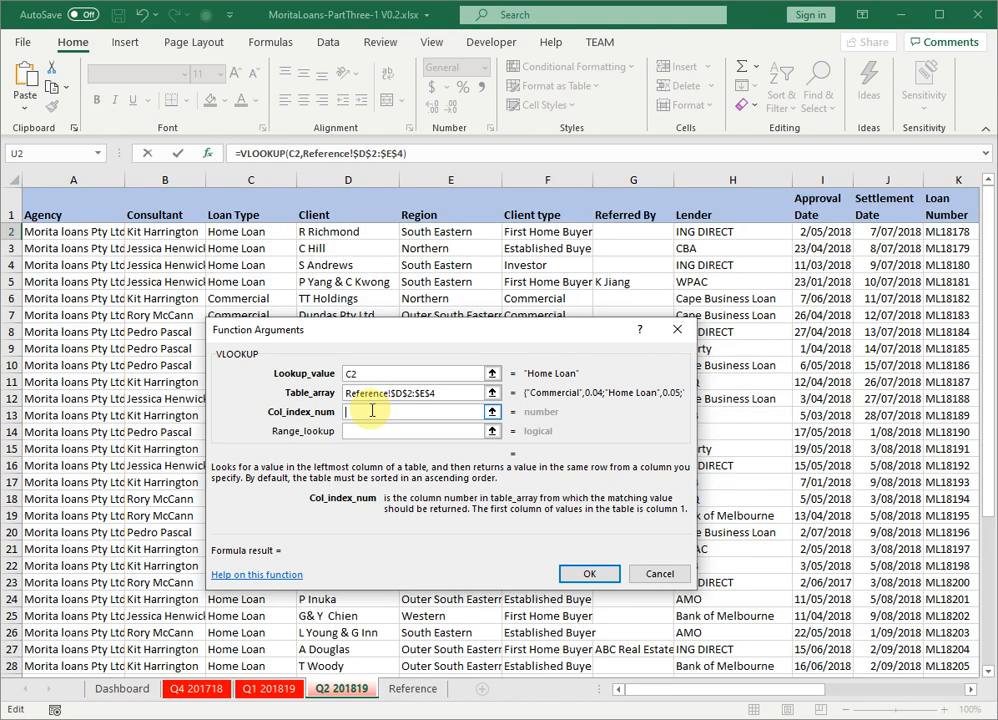
pyautogui.write('2')
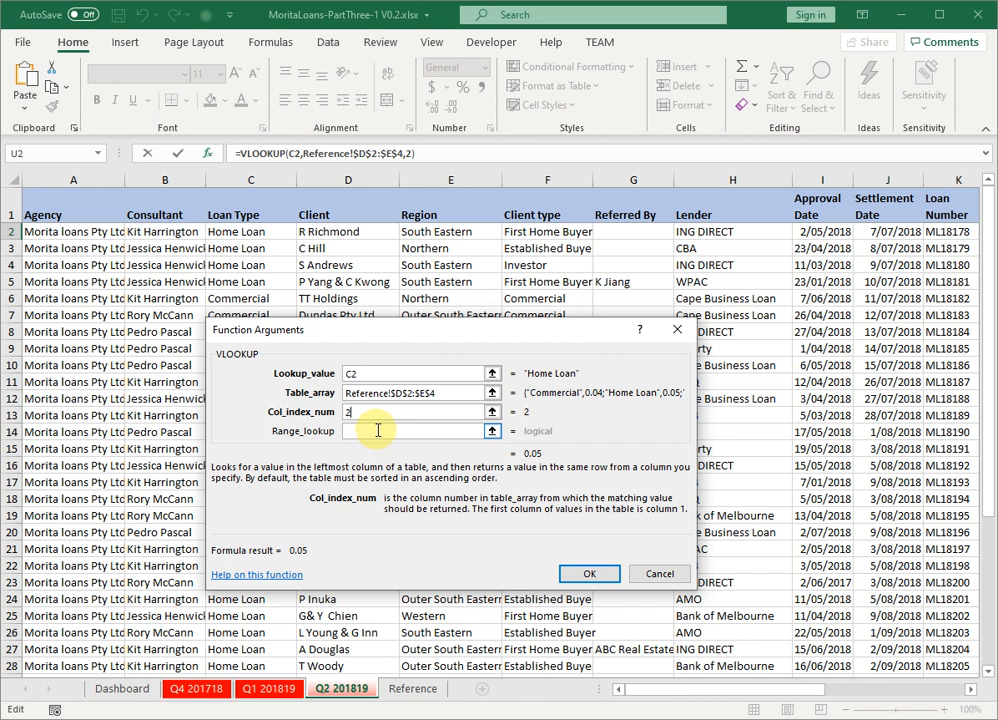
pyautogui.click(378, 431)
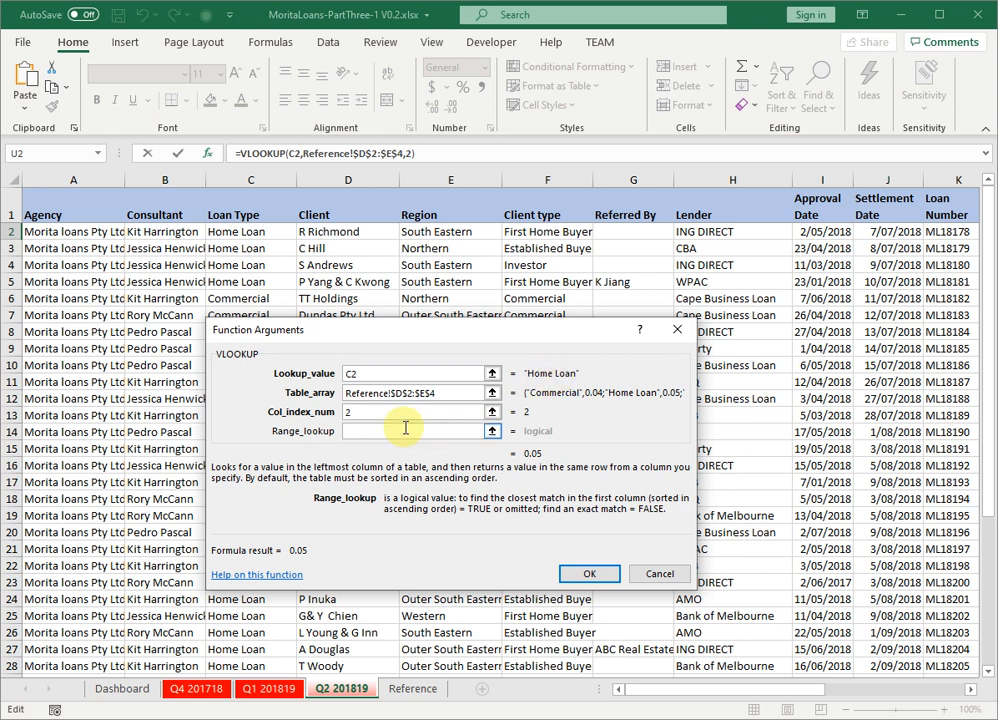
pyautogui.write('false')
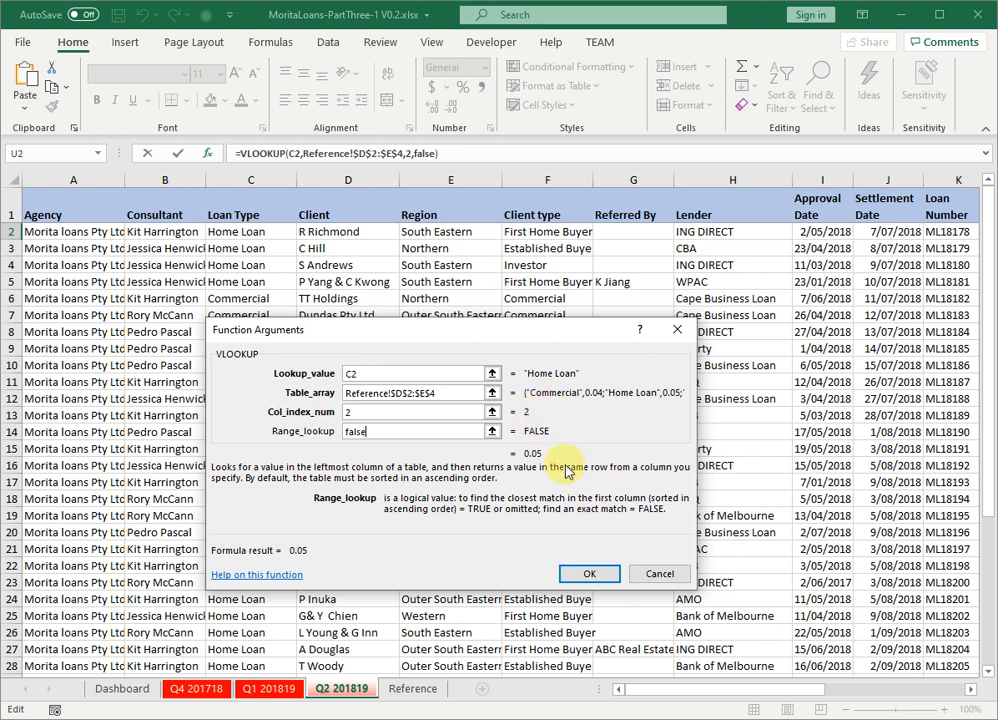
pyautogui.click(586, 578)
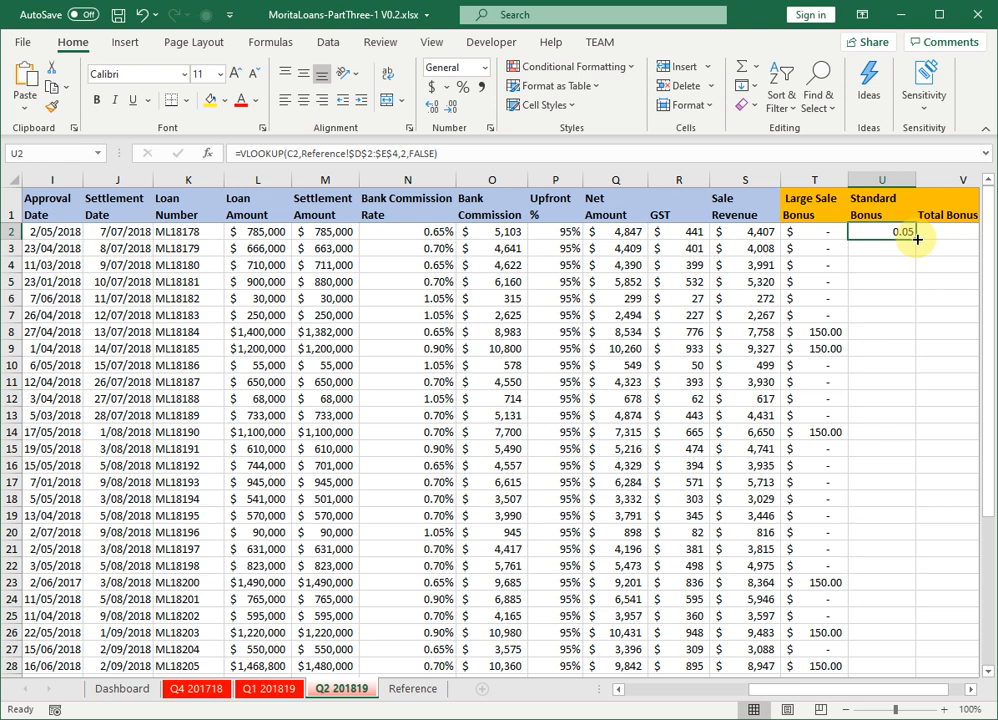
pyautogui.doubleClick(918, 239)
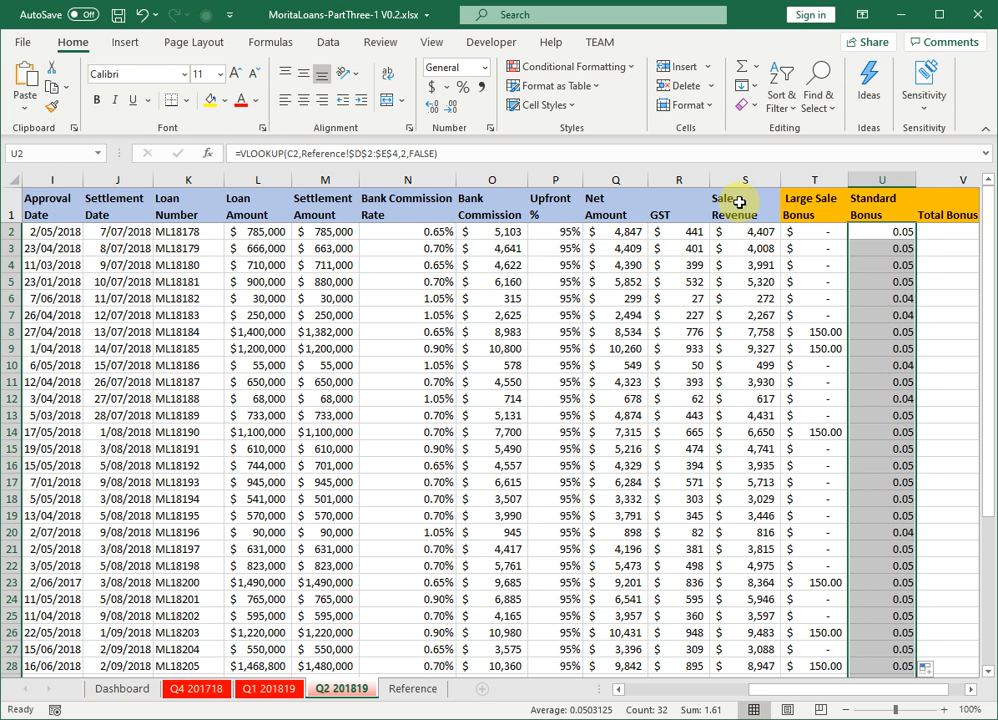
# Step: Extend the VLOOKUP formula in U2 to multiply its result by the Sale Revenue in S2
pyautogui.moveTo(871, 232); pyautogui.dragTo(885, 234)
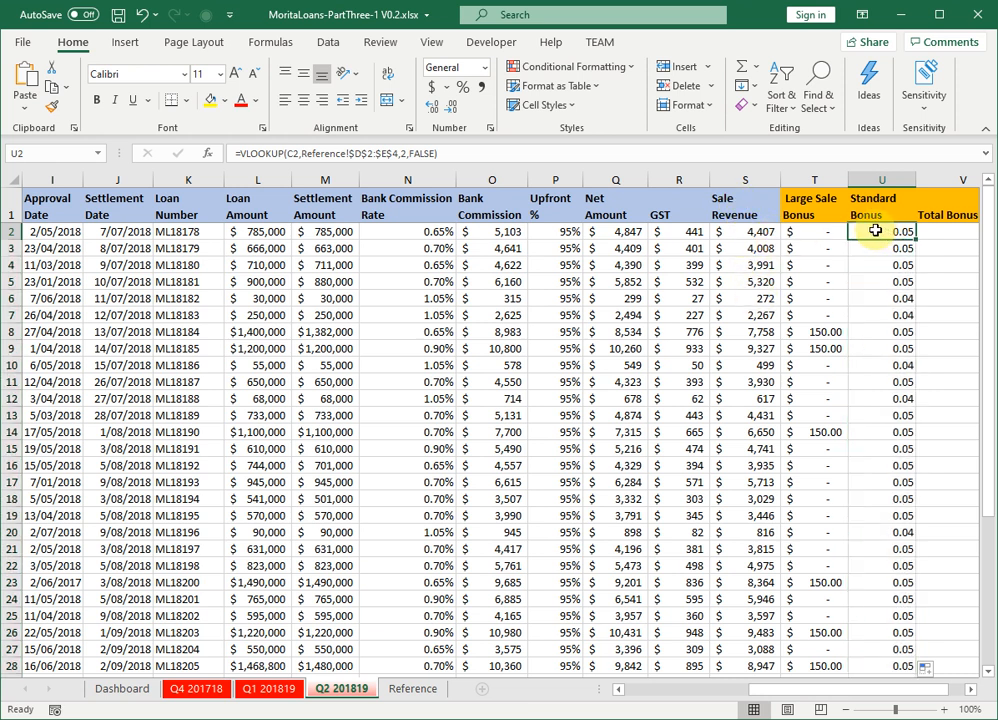
pyautogui.click(472, 153)
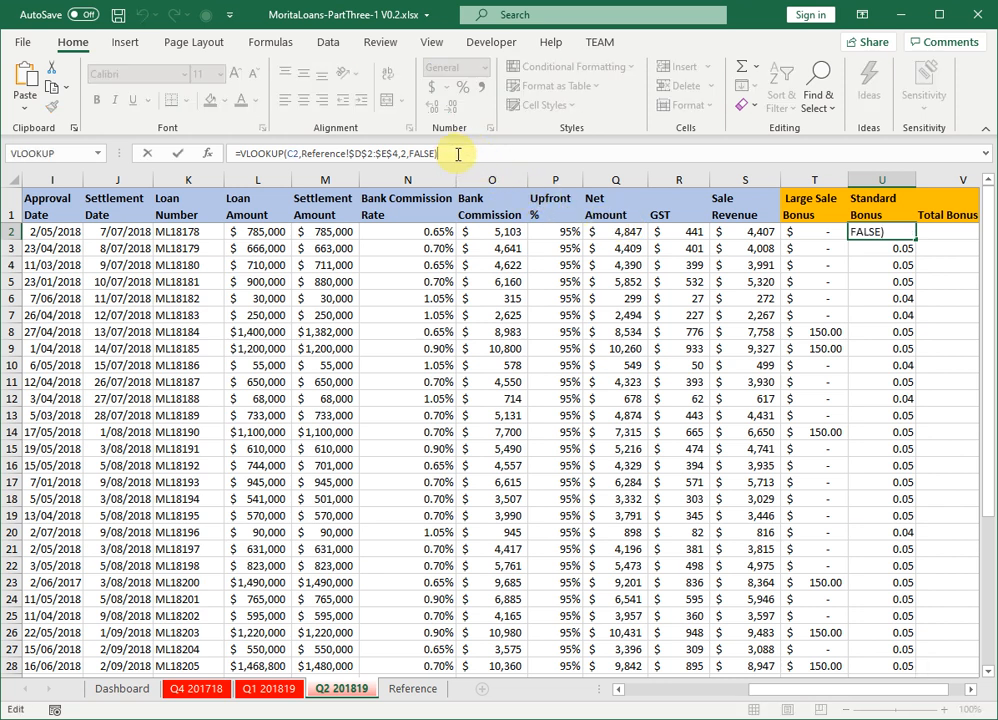
pyautogui.click(489, 155)
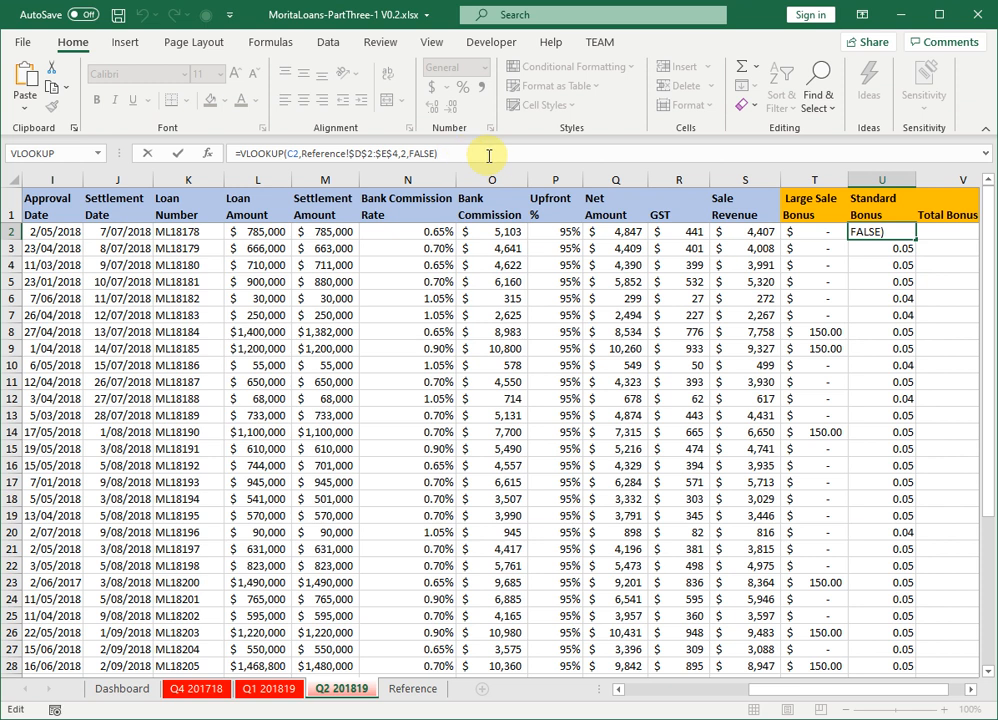
pyautogui.write('*')
pyautogui.click(738, 231)
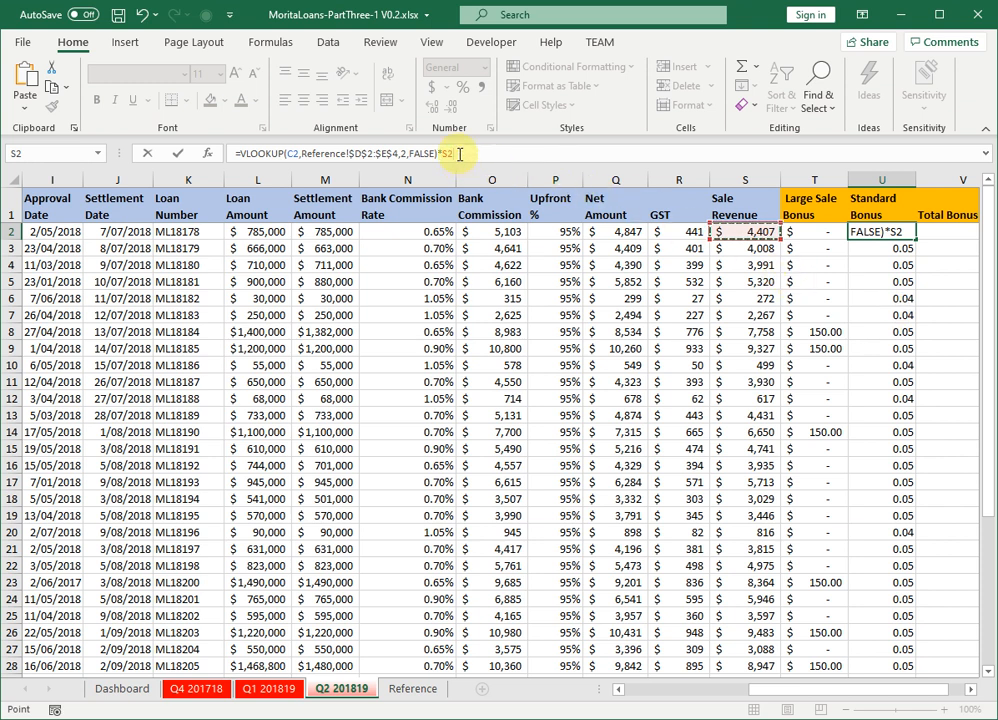
pyautogui.press('Return')
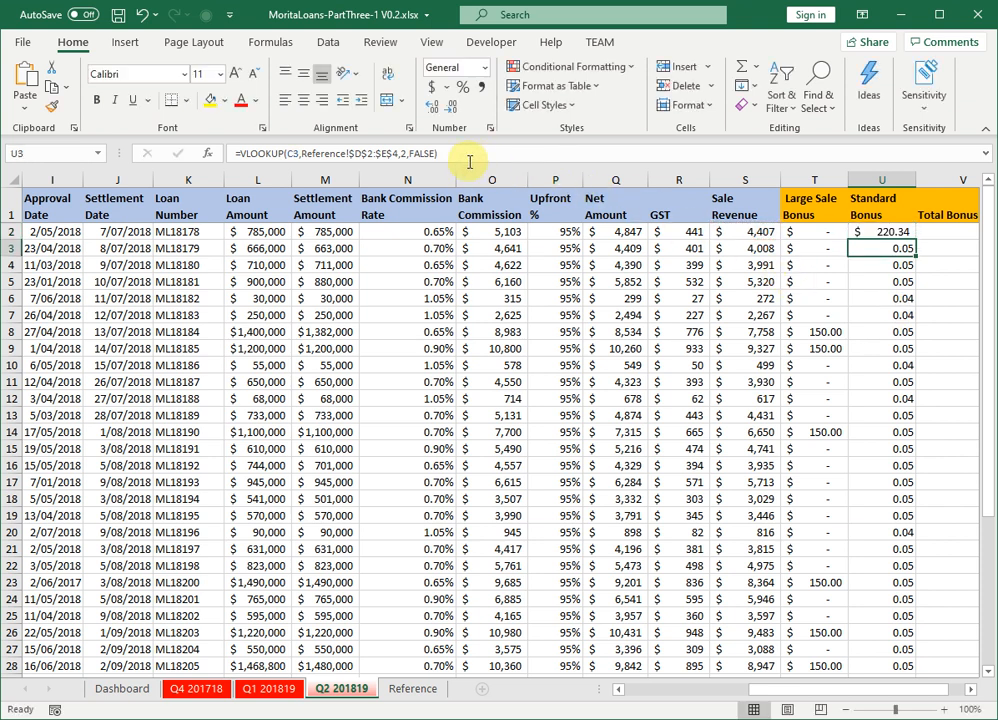
# Step: Fill the updated Standard Bonus formula from U2 down the column to the last loan row
pyautogui.click(886, 232)
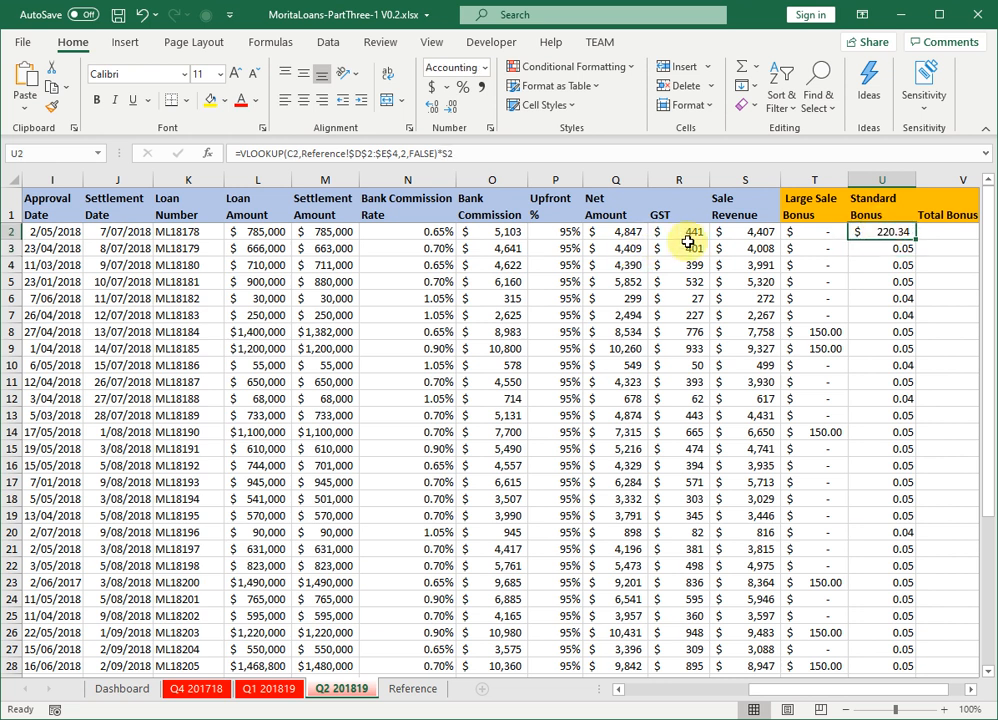
pyautogui.doubleClick(917, 240)
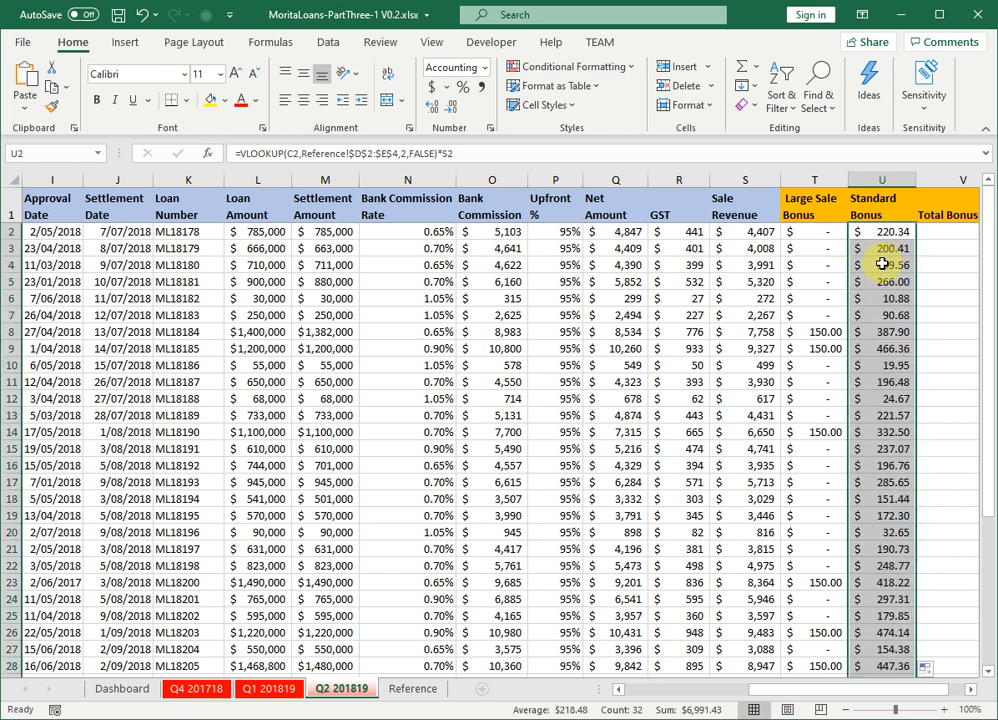
pyautogui.scroll(-3, 876, 404)
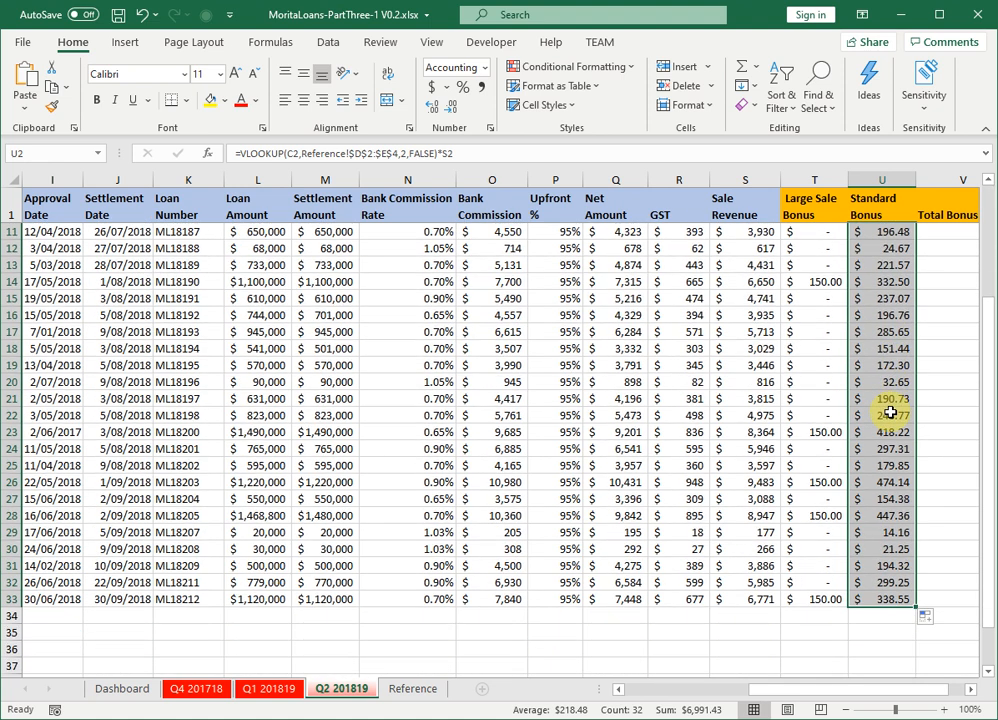
pyautogui.scroll(3, 890, 410)
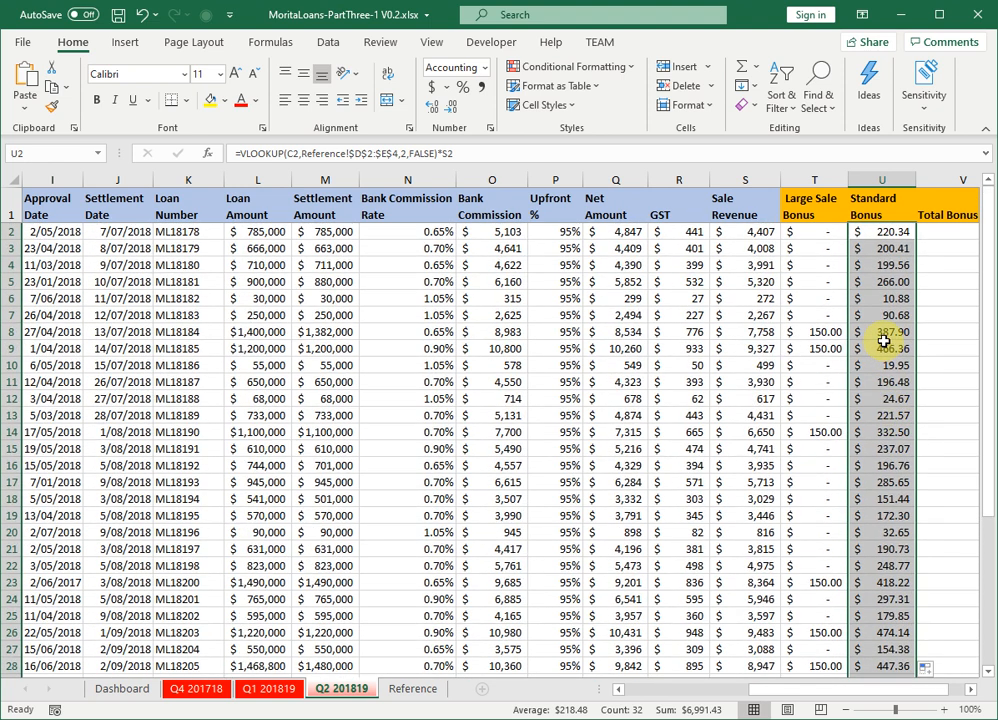
pyautogui.click(886, 236)
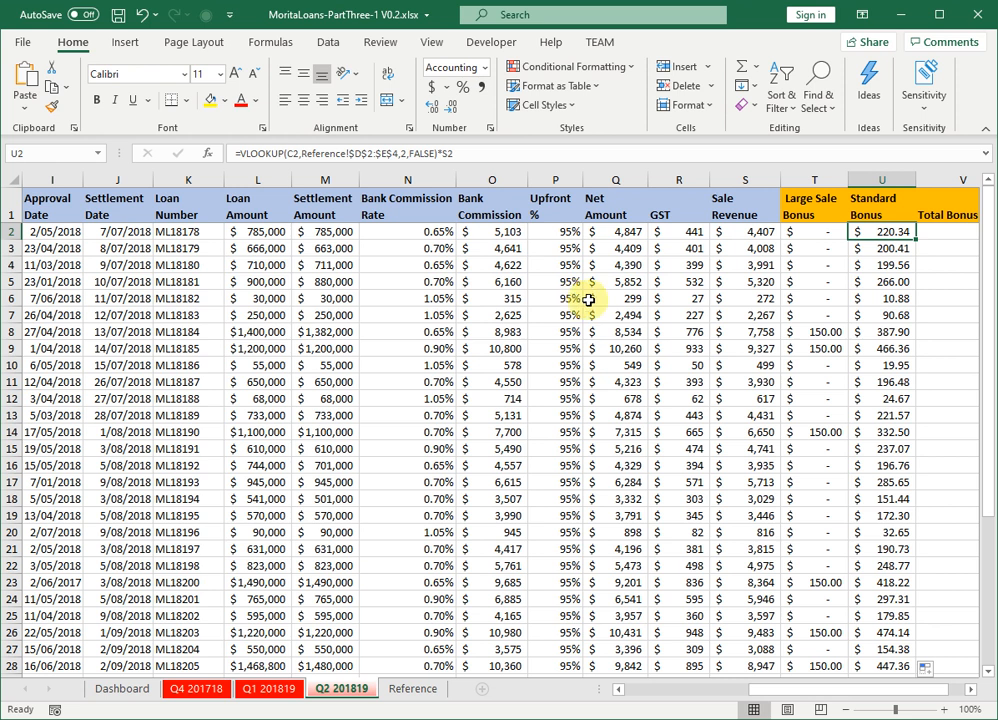
# Step: Enter a Total Bonus formula in V2 that adds the Large Sale Bonus and Standard Bonus, =T2+U2
pyautogui.click(940, 233)
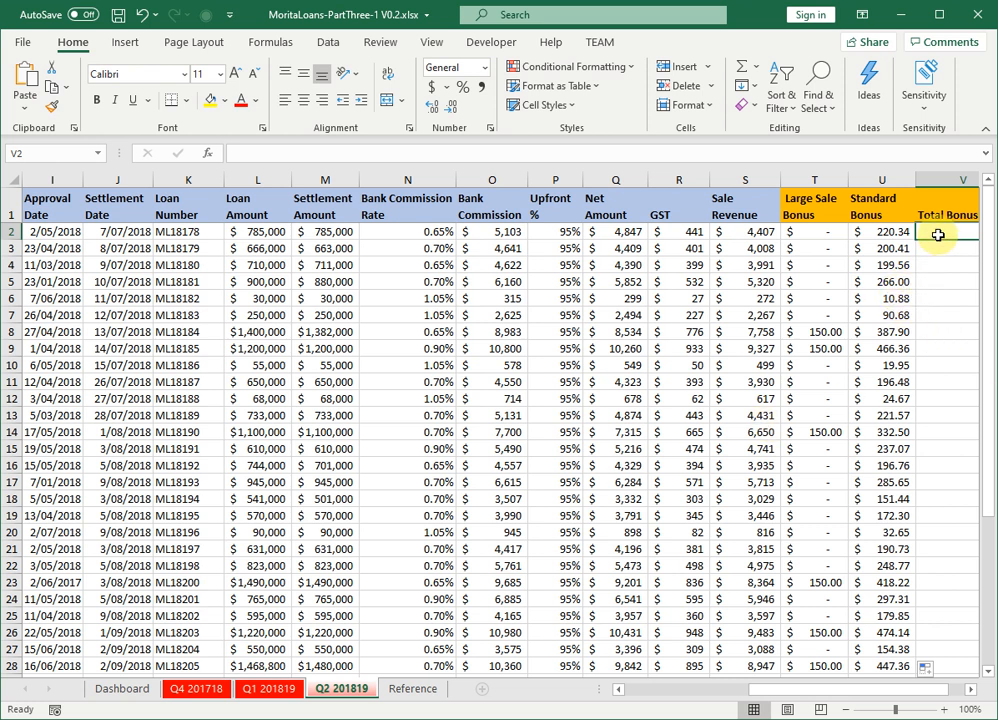
pyautogui.write('=')
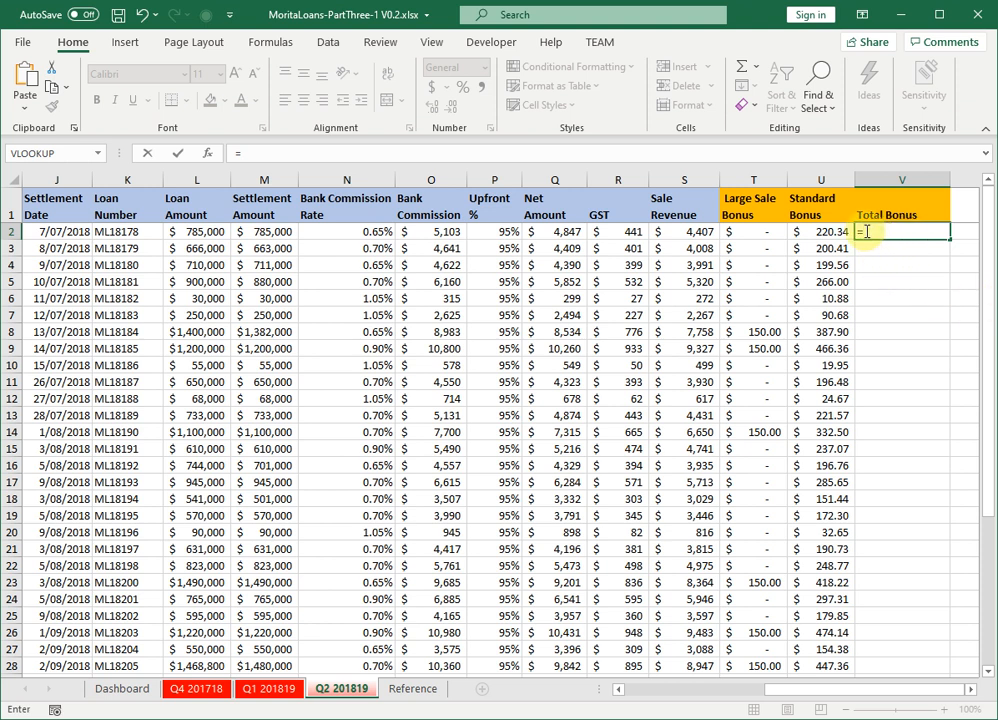
pyautogui.click(753, 231)
pyautogui.write('+')
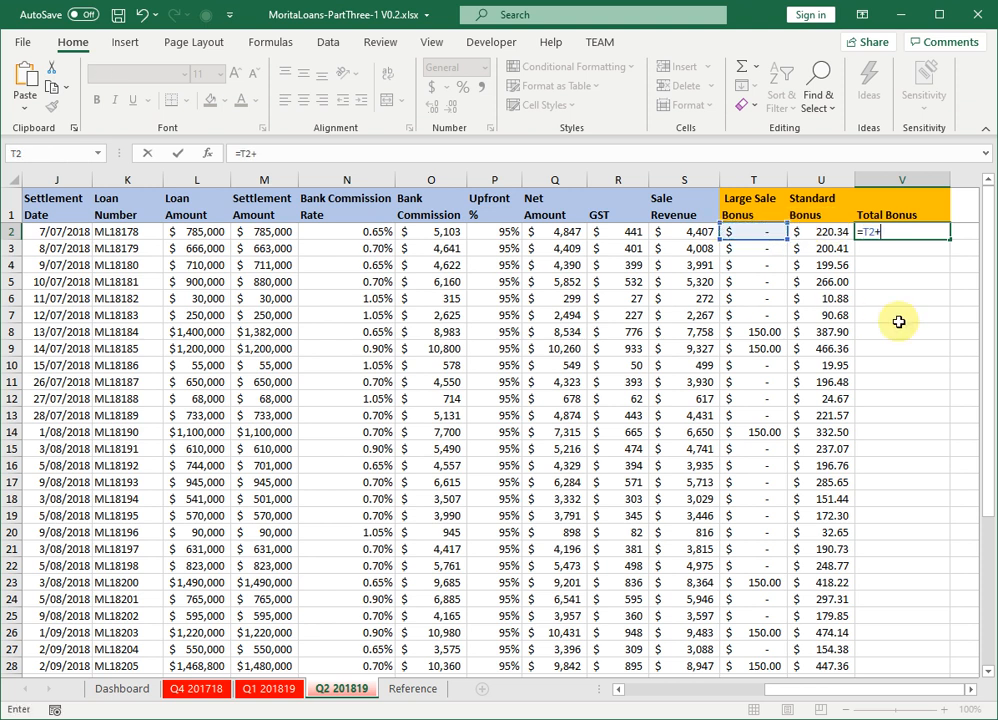
pyautogui.click(822, 231)
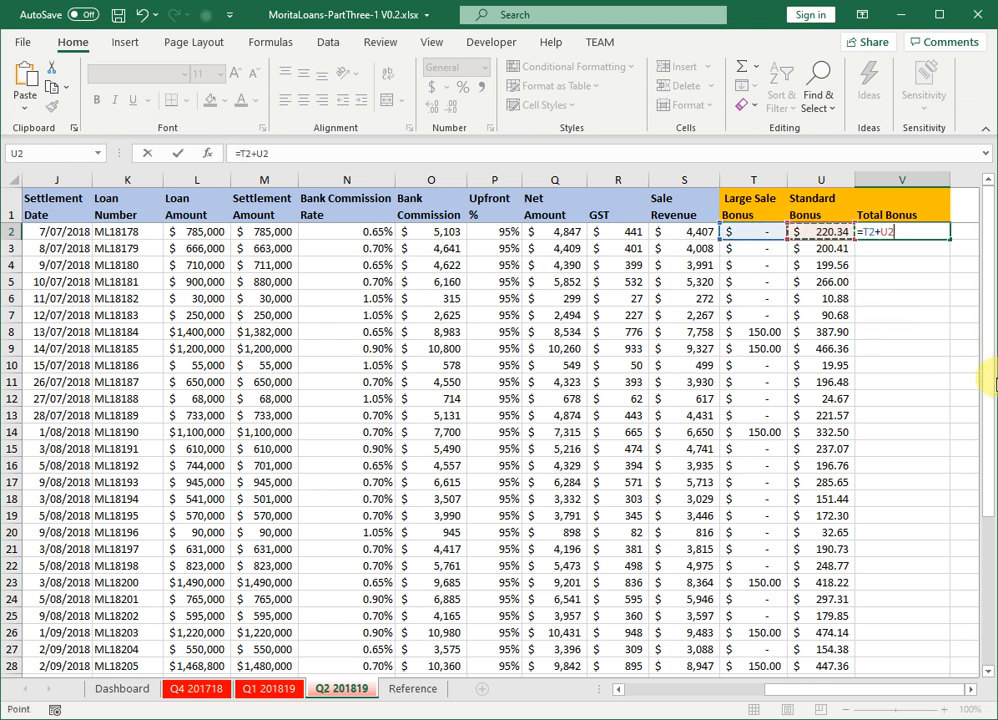
pyautogui.press('Return')
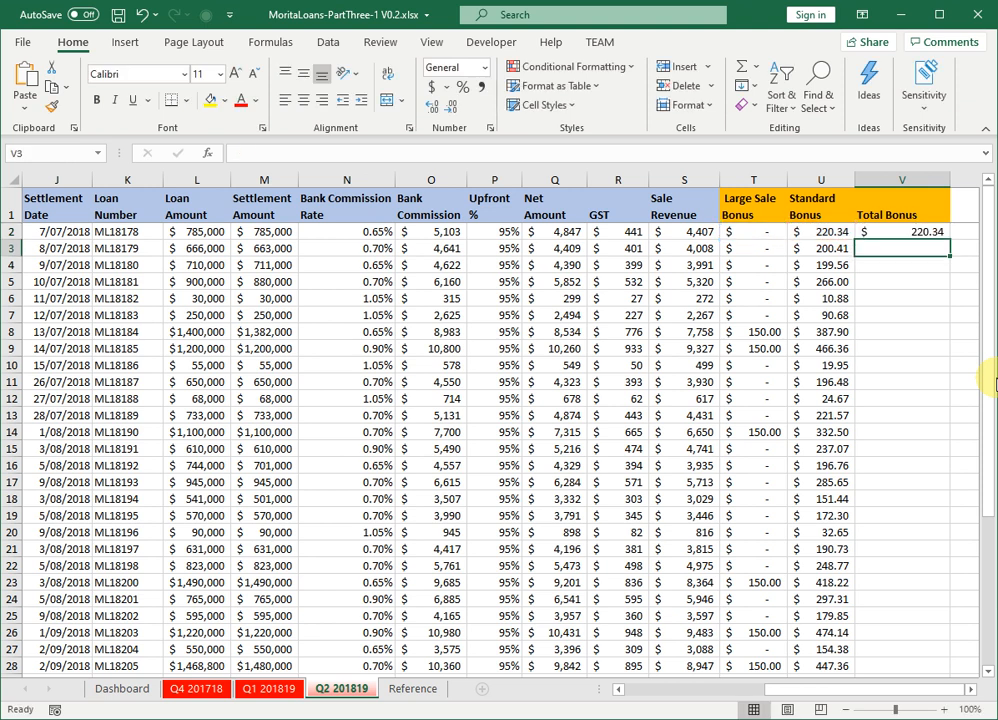
# Step: Fill the Total Bonus formula from V2 down the column to the last loan row
pyautogui.click(899, 232)
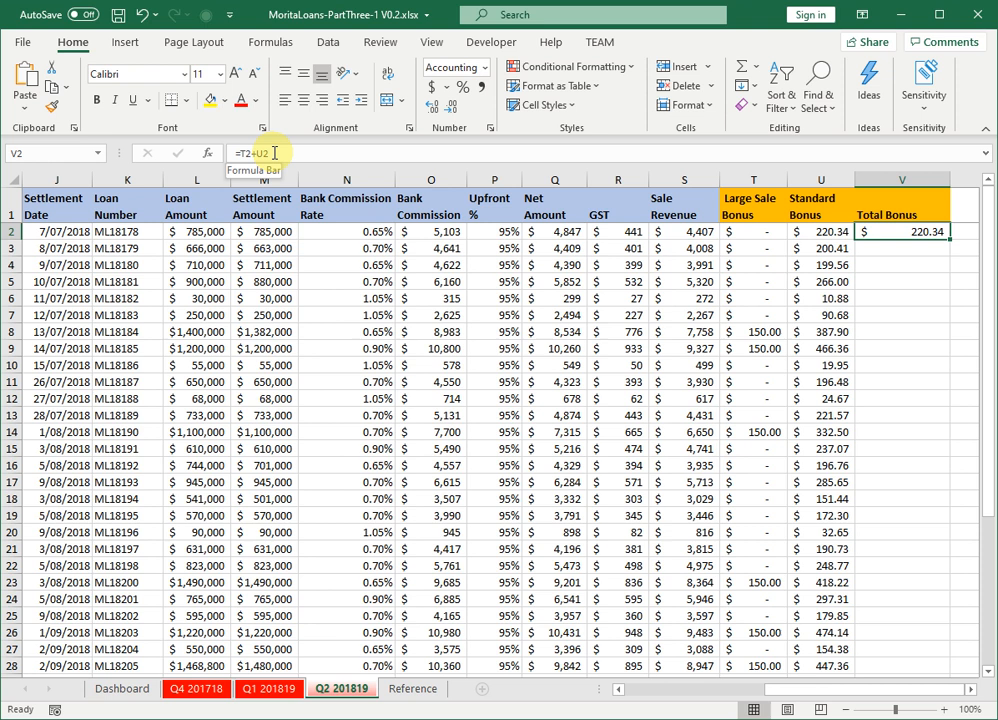
pyautogui.doubleClick(950, 242)
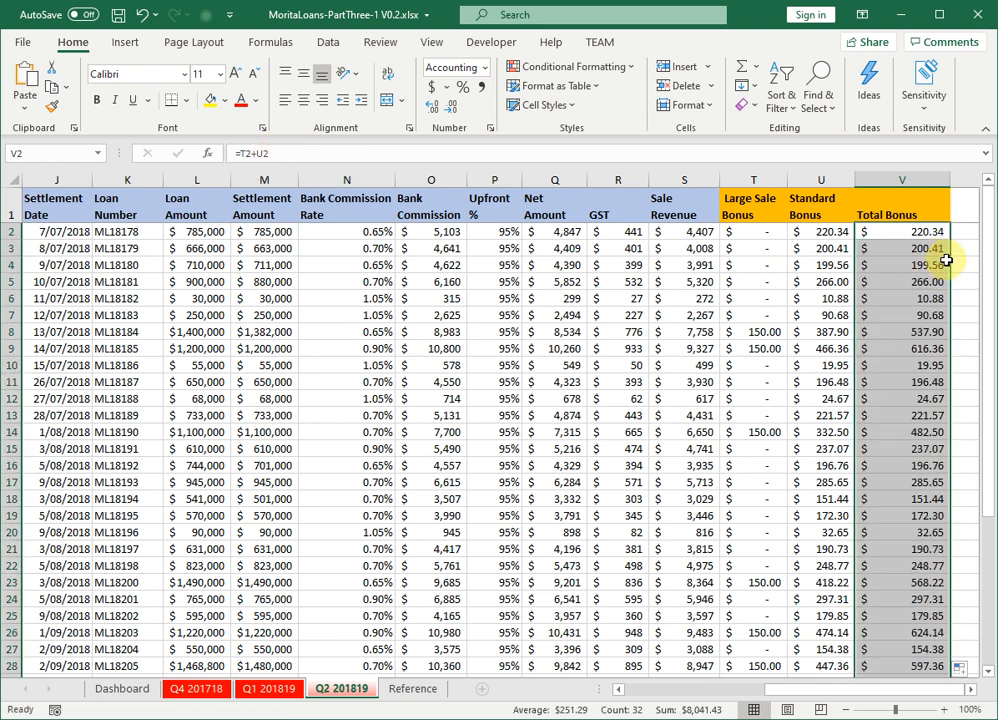
pyautogui.scroll(-1, 919, 264)
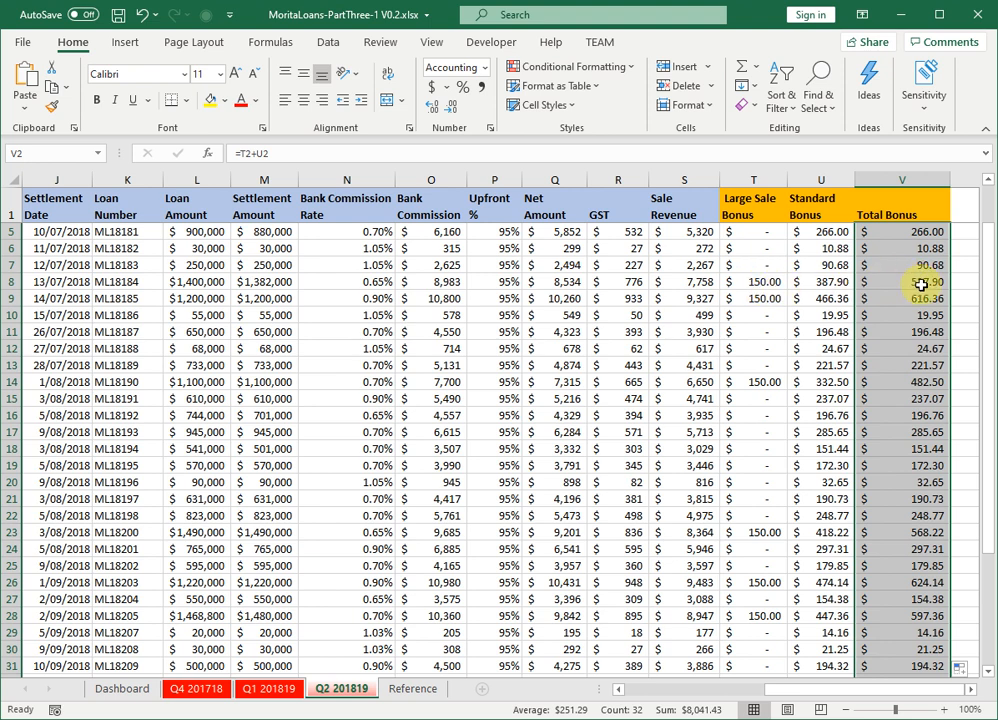
pyautogui.scroll(-2, 920, 335)
pyautogui.scroll(3, 922, 340)
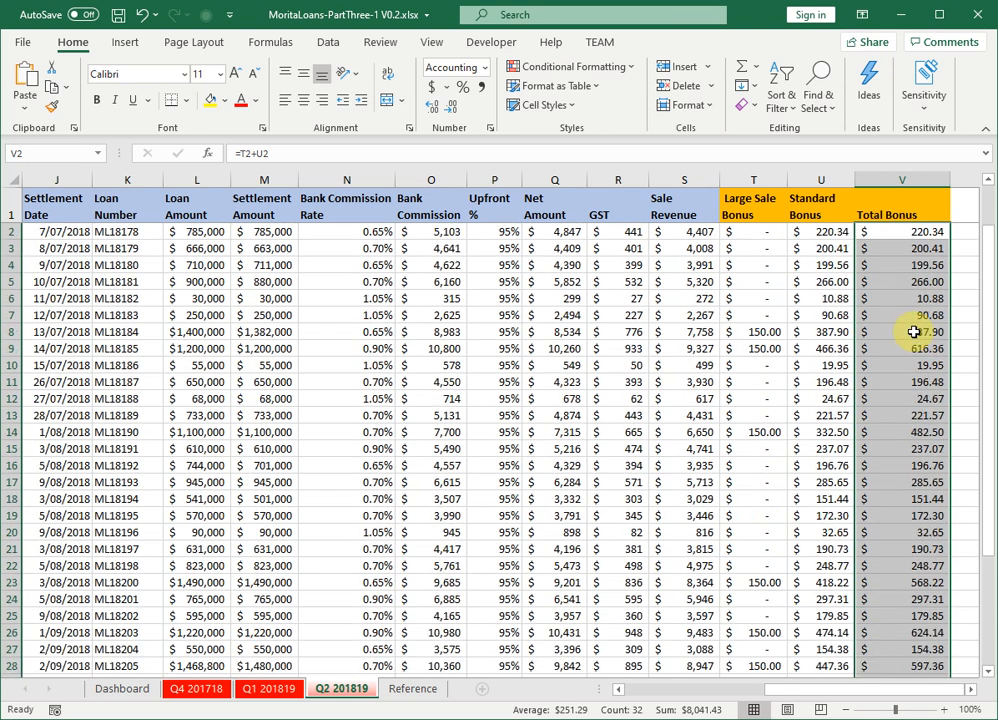
pyautogui.click(890, 235)
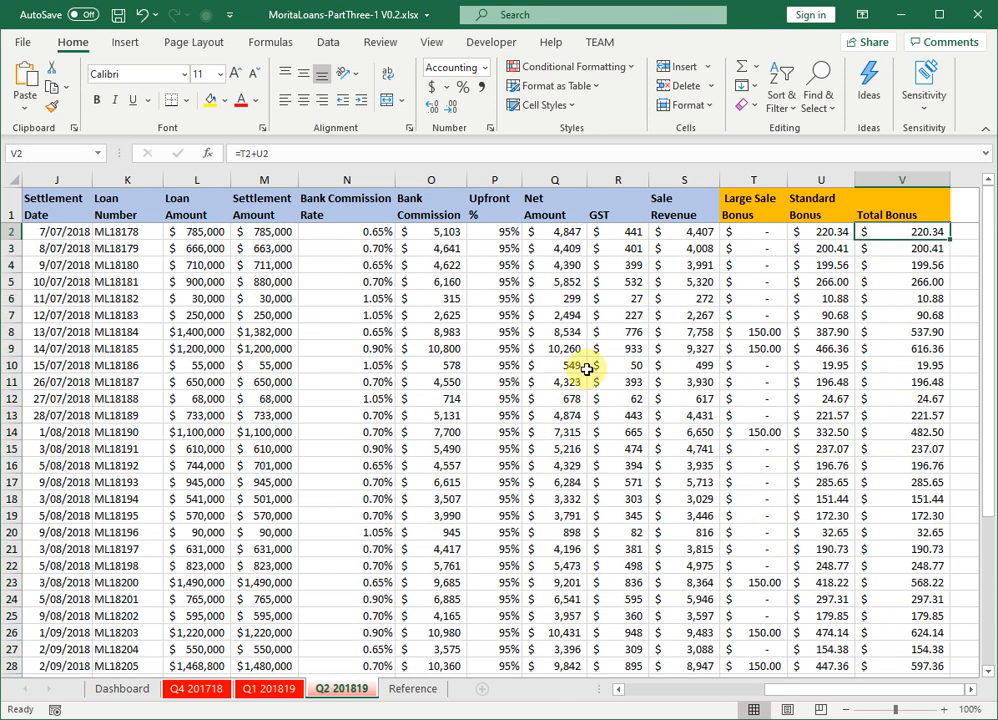